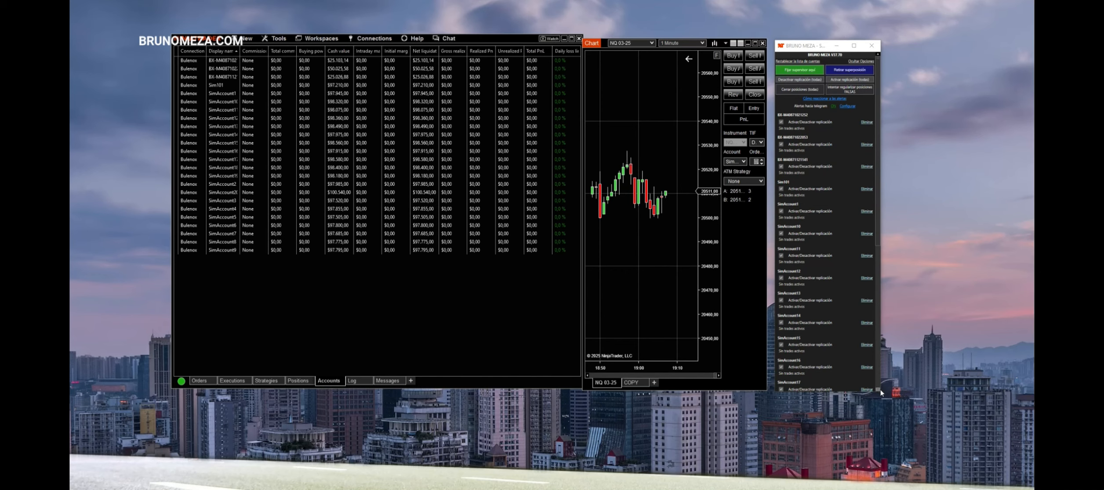
Enlarge the account supervisor window, and open and close a one-contract long position on NQ 03-25
drag(880, 391, 938, 453)
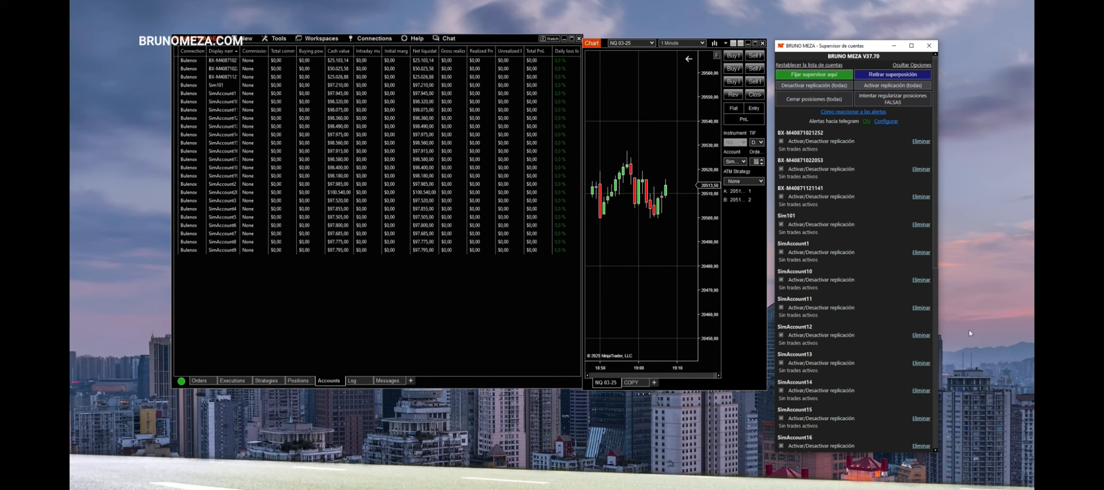
click(733, 55)
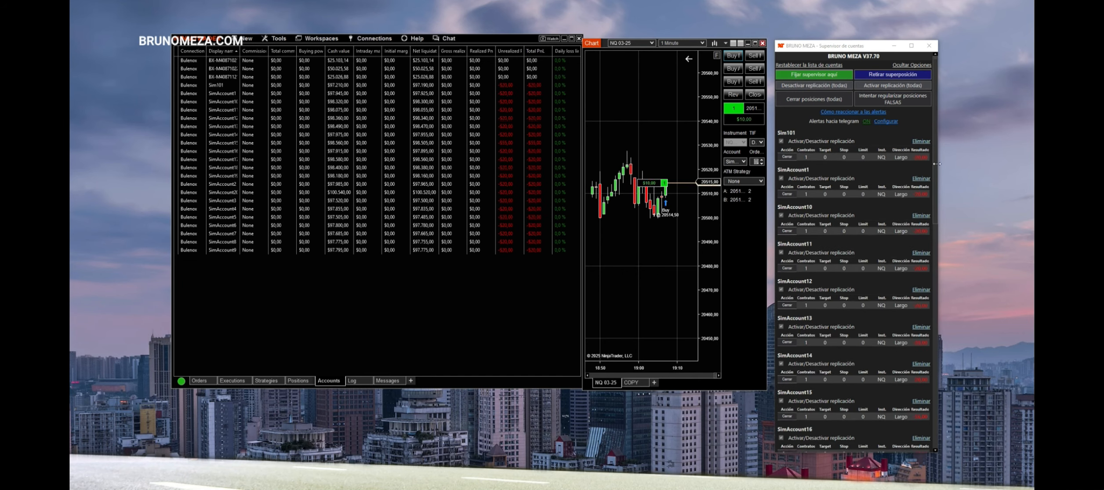
mouse_move(936, 163)
mouse_down()
mouse_move(950, 356)
mouse_move(950, 151)
mouse_up()
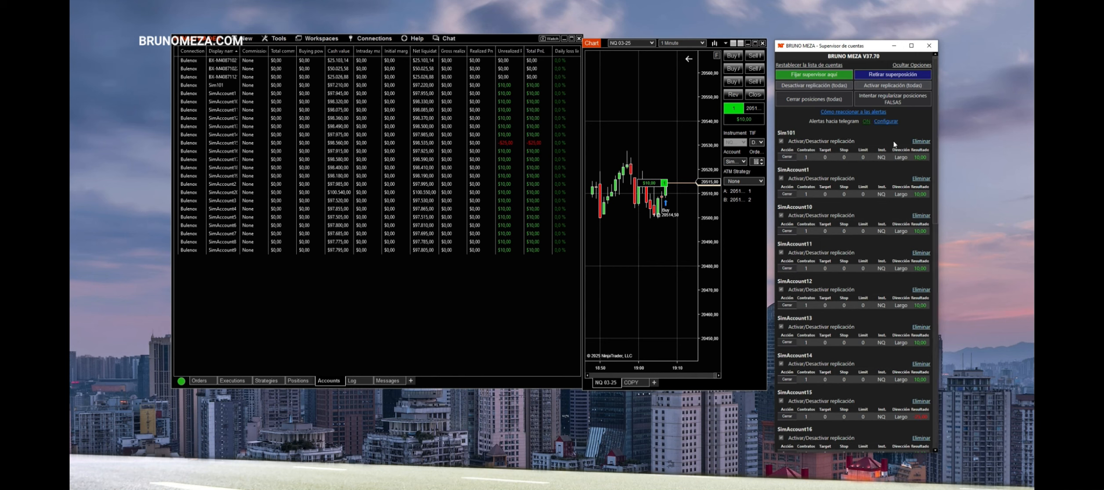
click(754, 95)
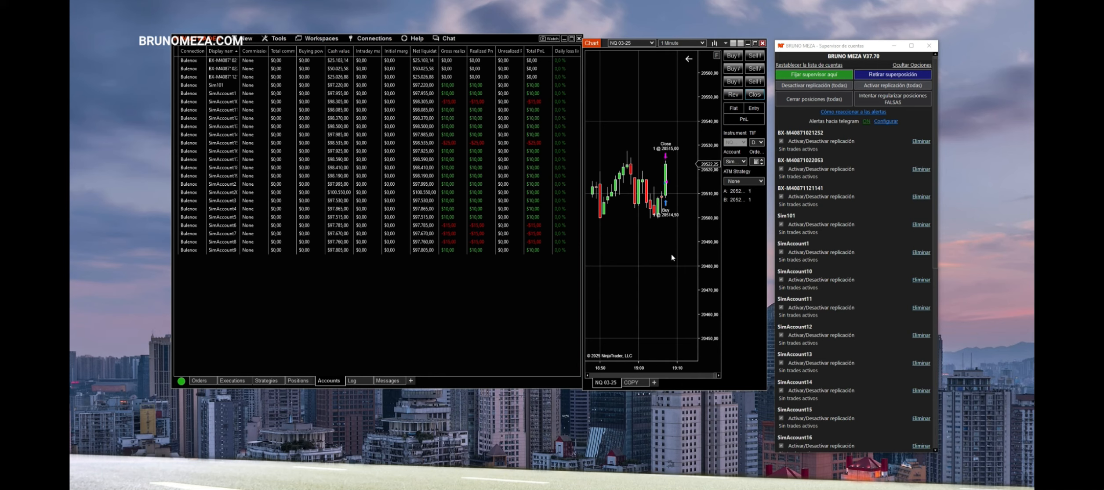
Read through the supervisor's guide on how to react to the target/stop, false position and partial order alerts
click(841, 112)
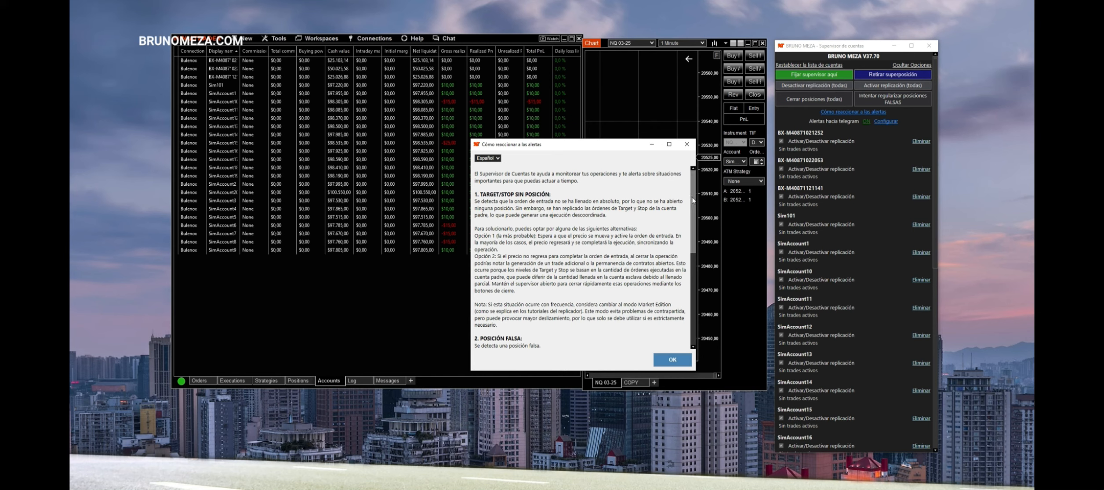
scroll(680, 194, down, 10)
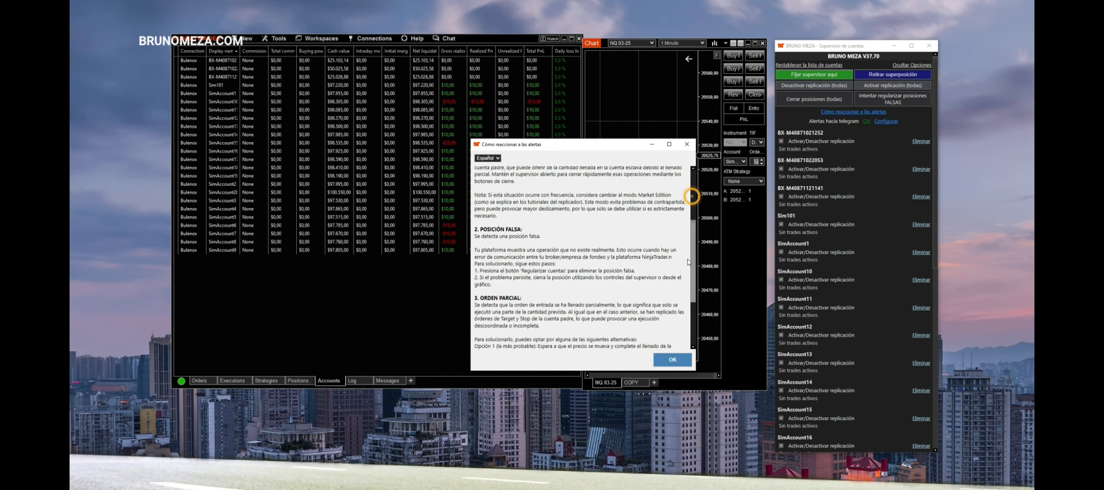
click(672, 360)
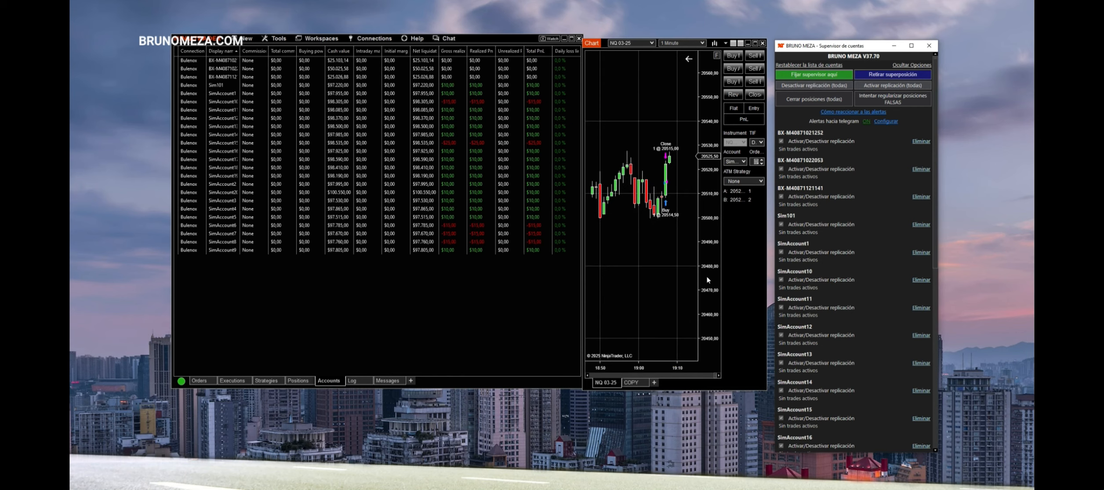
Remove the first four accounts from the supervisor and restore the full account list
click(799, 68)
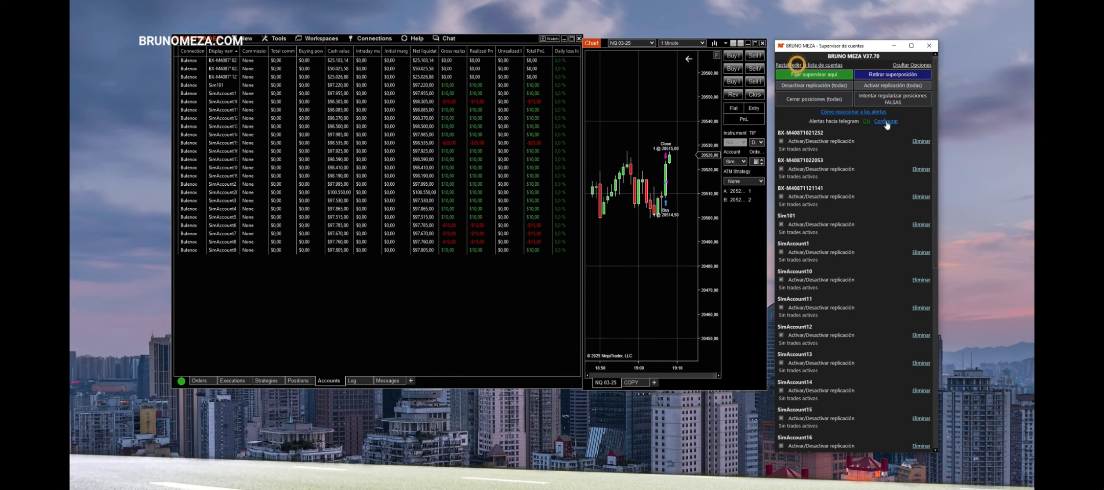
click(916, 142)
click(916, 142)
click(917, 141)
click(917, 142)
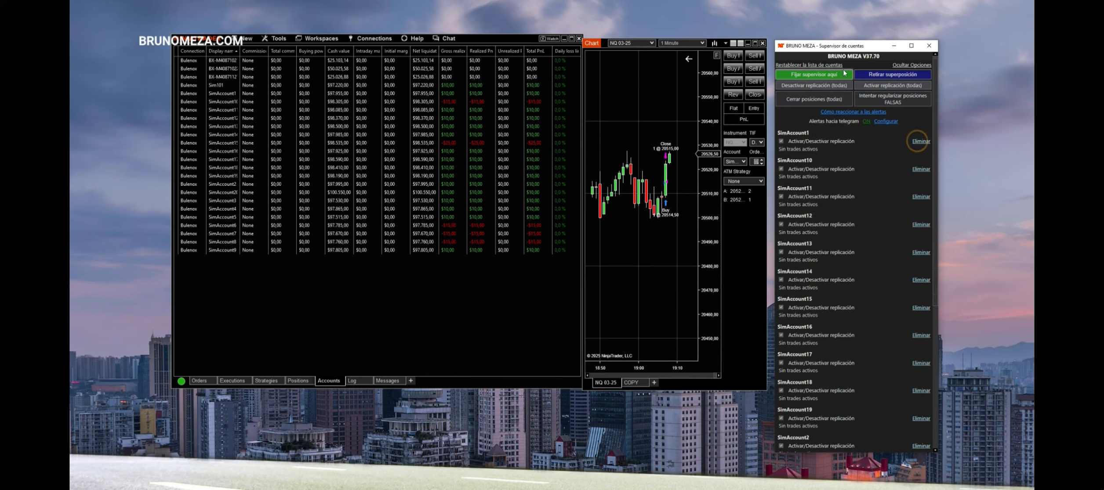
click(836, 65)
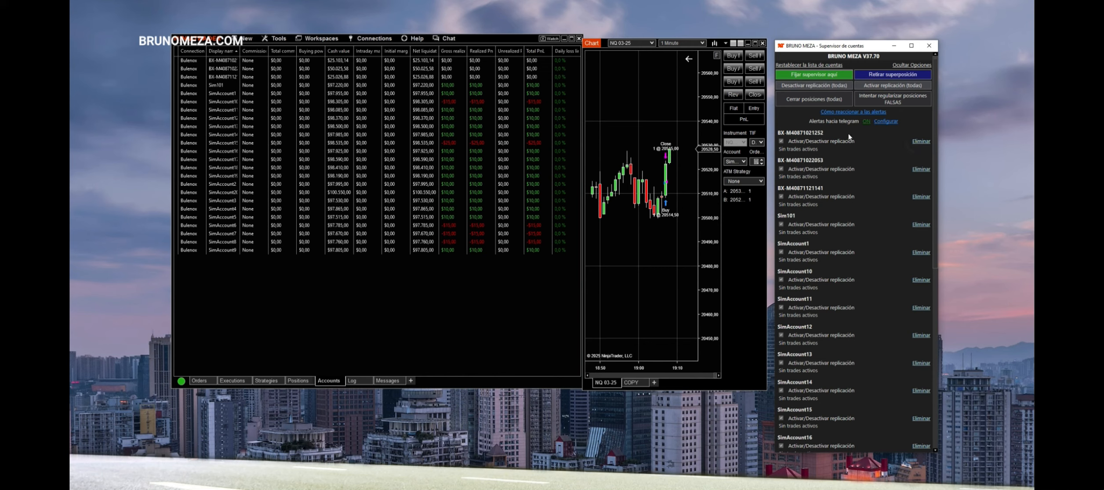
Hide and show the supervisor's options, and save the window's current location and size
click(924, 67)
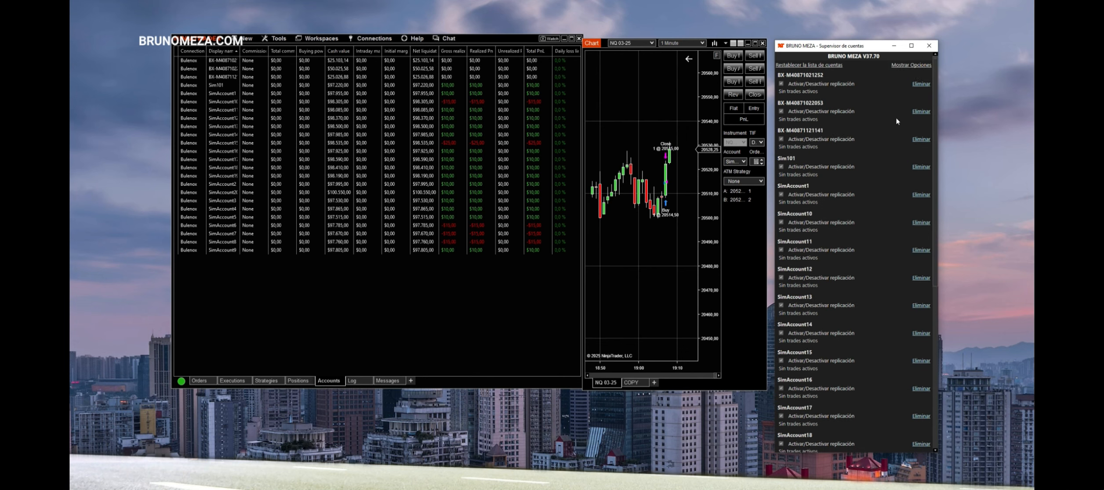
click(915, 66)
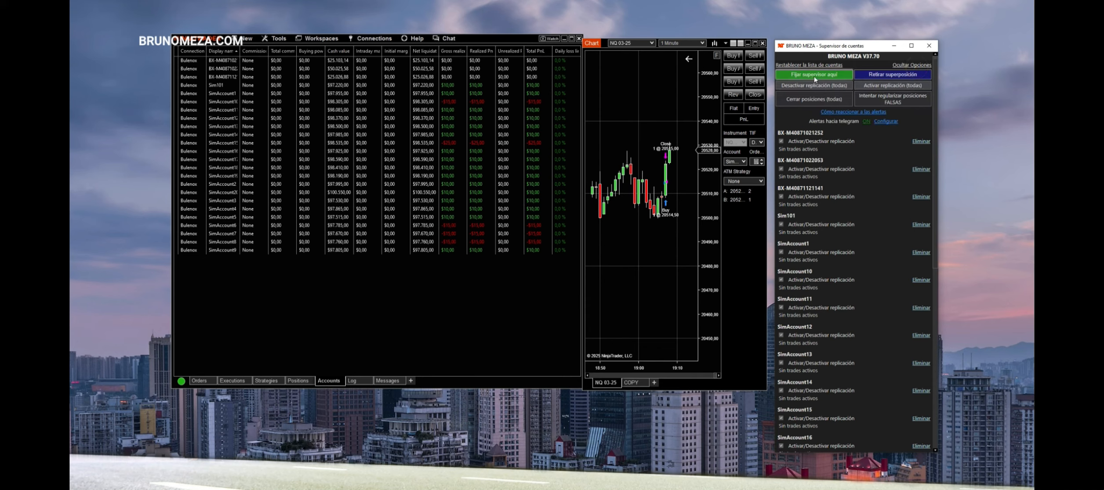
click(844, 75)
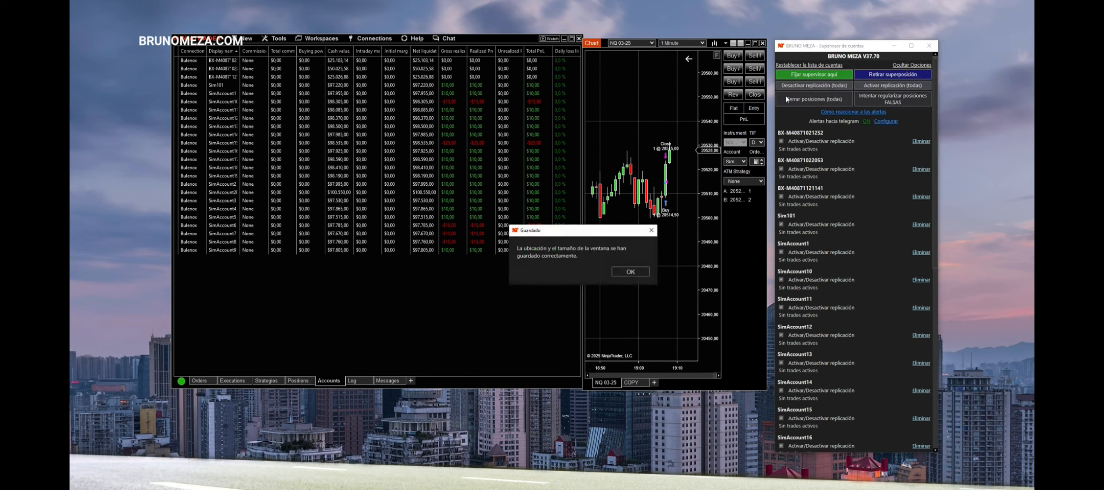
click(632, 272)
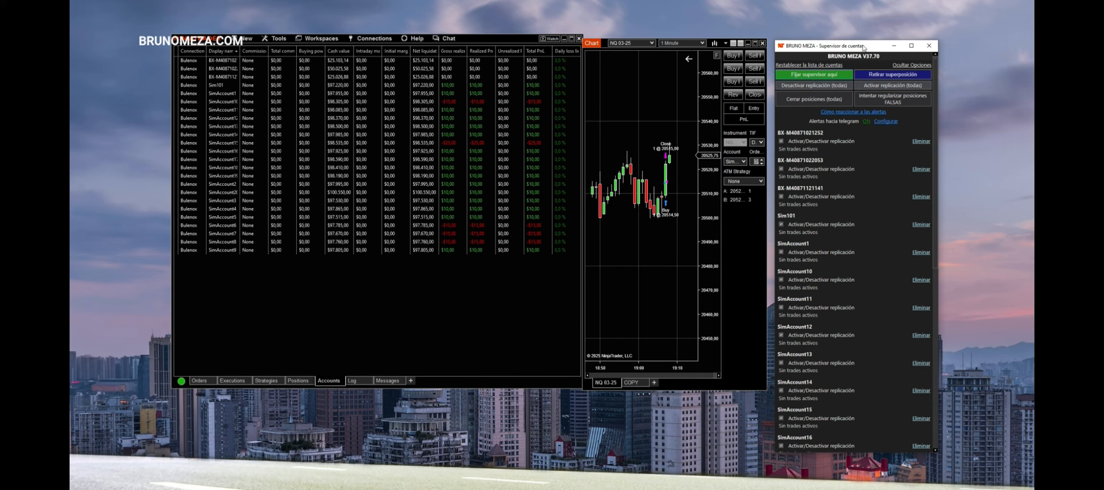
Turn off the supervisor's always-on-top mode, test it over the account table, and place the window beside the chart
drag(864, 47, 539, 81)
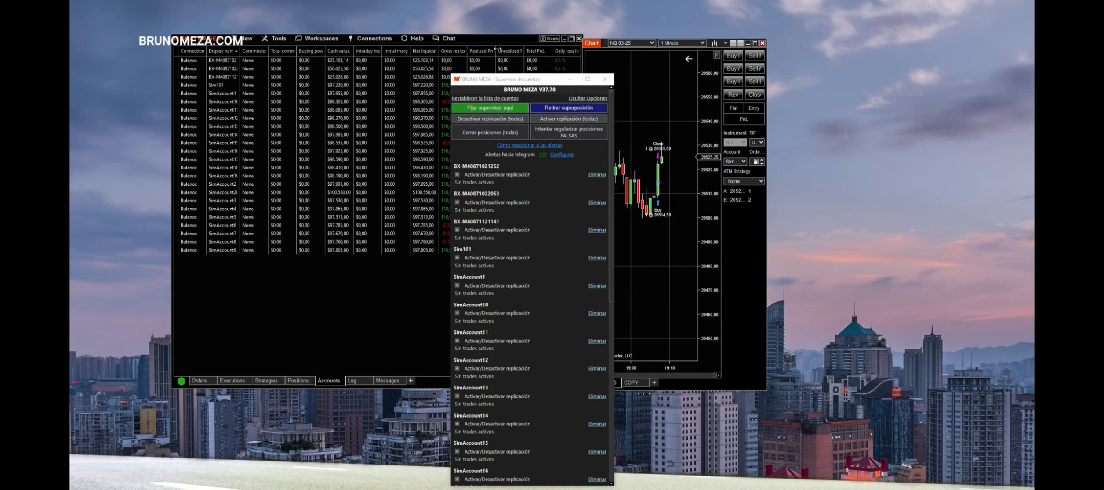
mouse_move(503, 45)
mouse_down()
mouse_move(487, 35)
mouse_move(501, 47)
mouse_up()
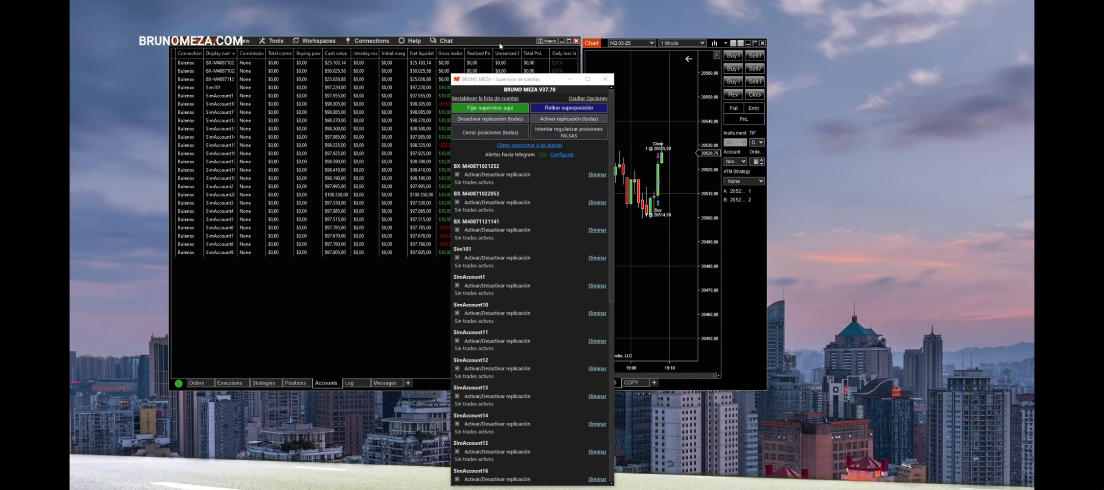
click(548, 109)
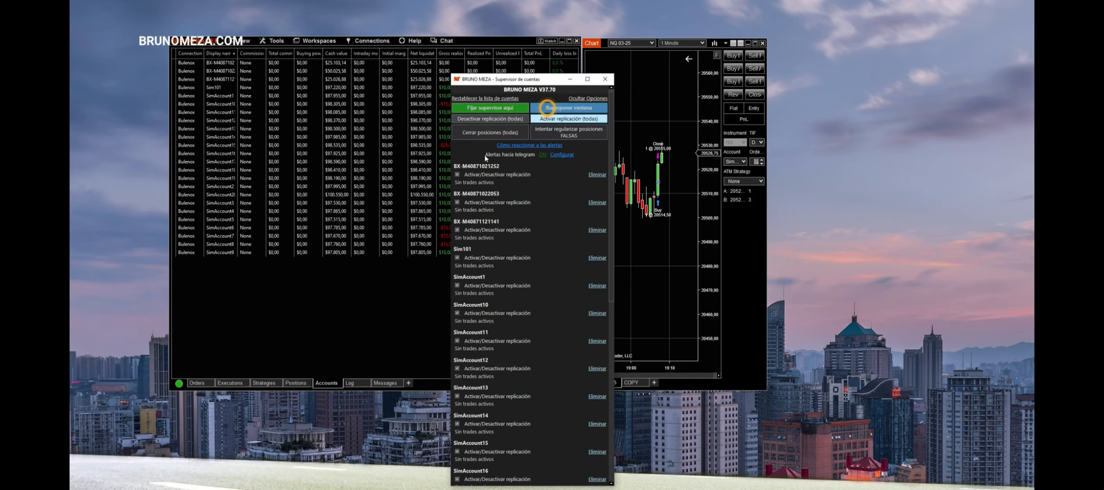
click(563, 399)
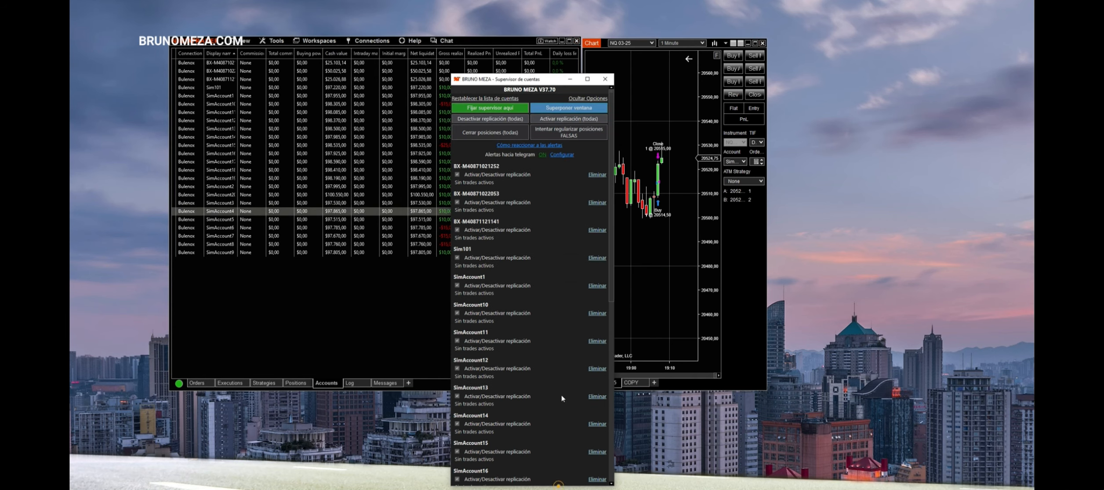
drag(534, 78, 855, 42)
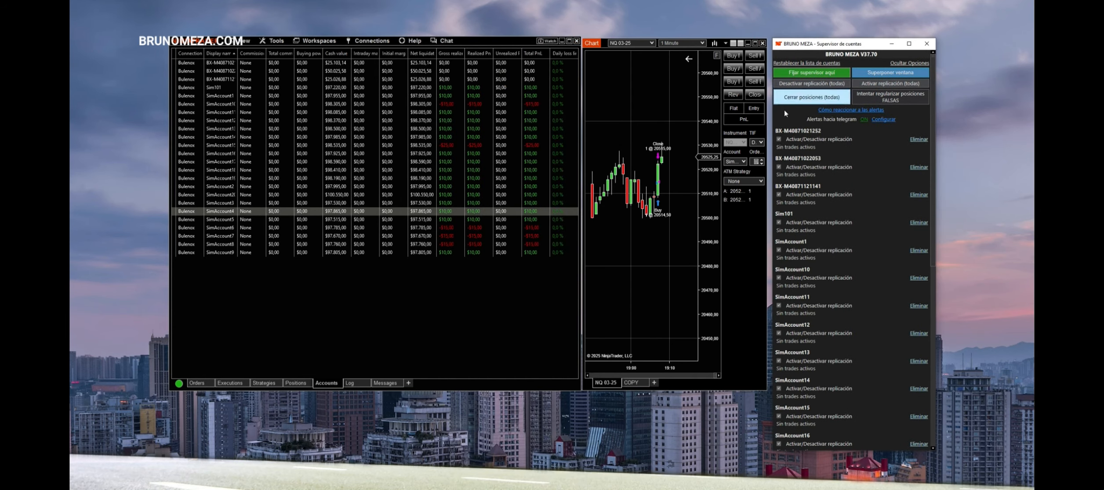
Buy one NQ 03-25 contract and close the positions of all accounts from the supervisor
click(732, 56)
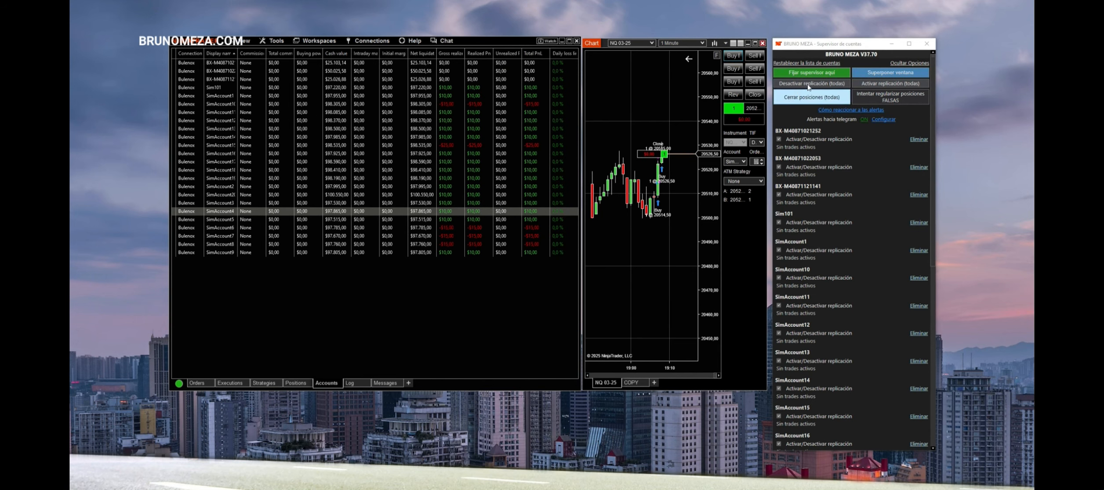
click(814, 99)
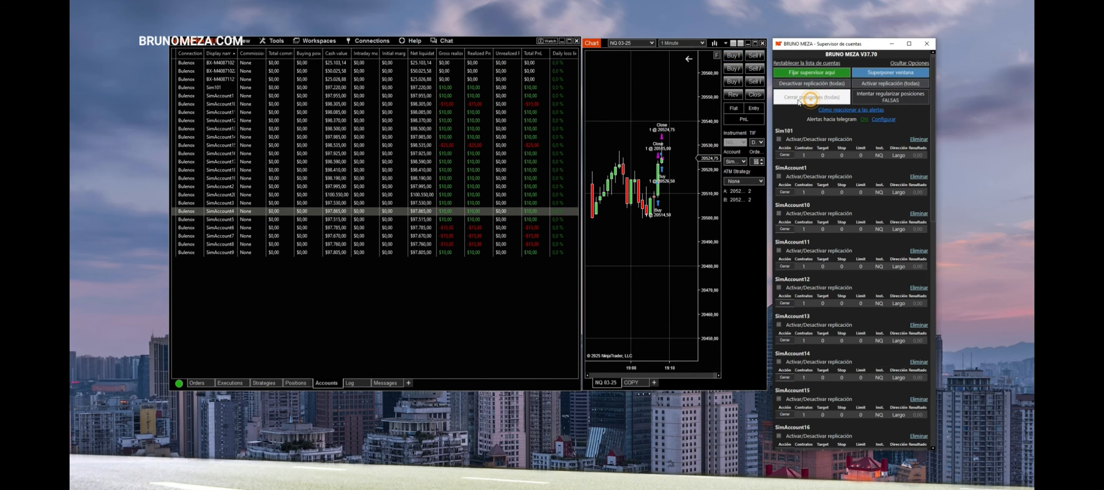
click(629, 276)
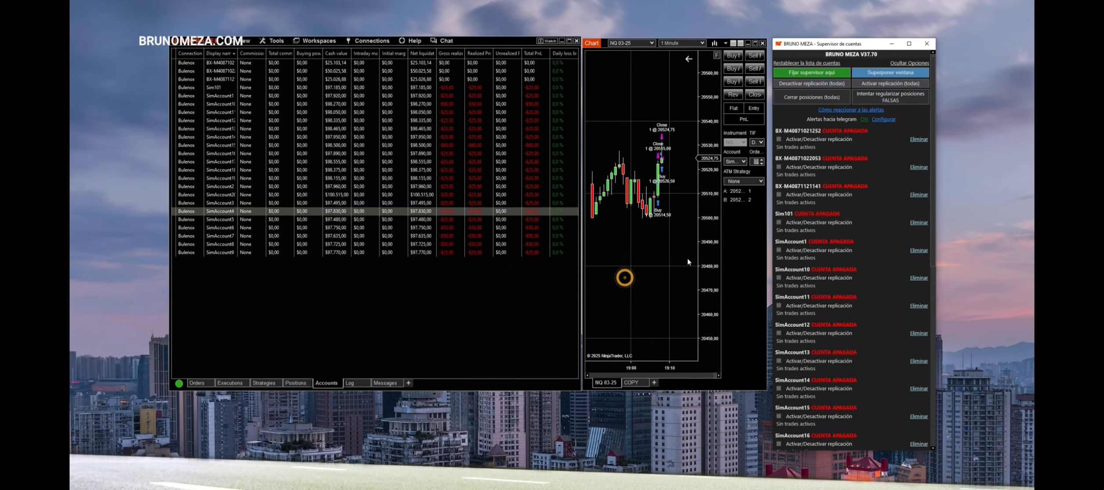
Reactivate replication for all accounts and run the supervisor's regularization of false positions
click(886, 102)
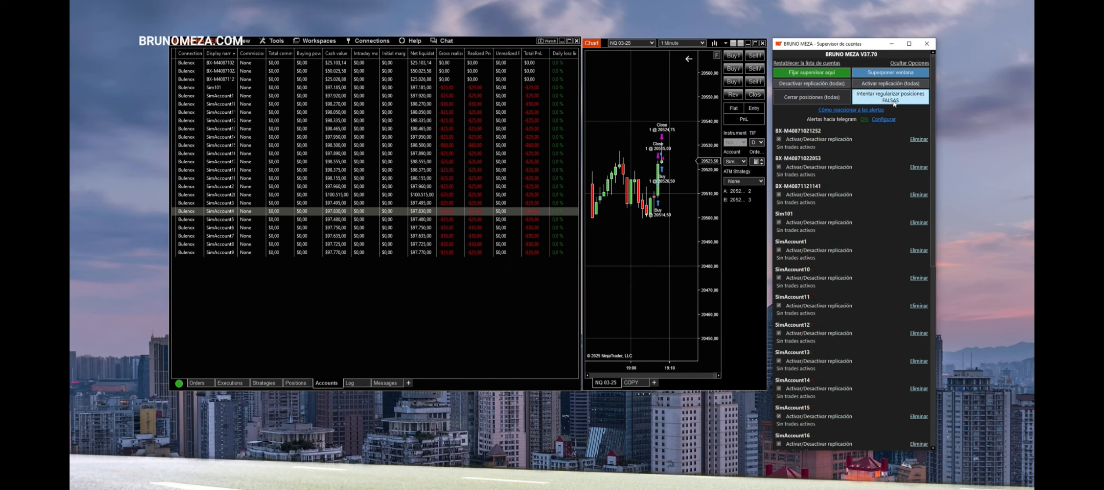
click(892, 101)
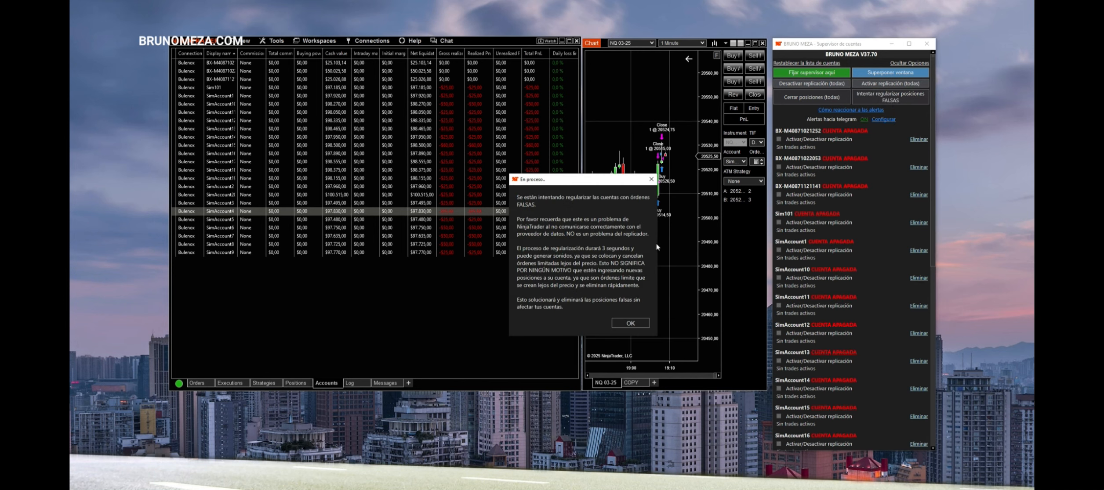
click(638, 279)
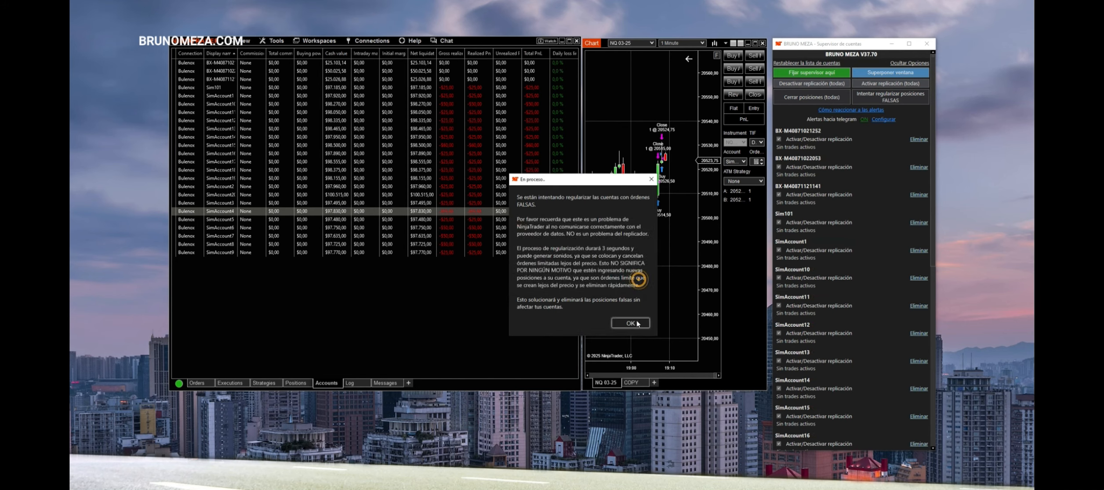
click(633, 322)
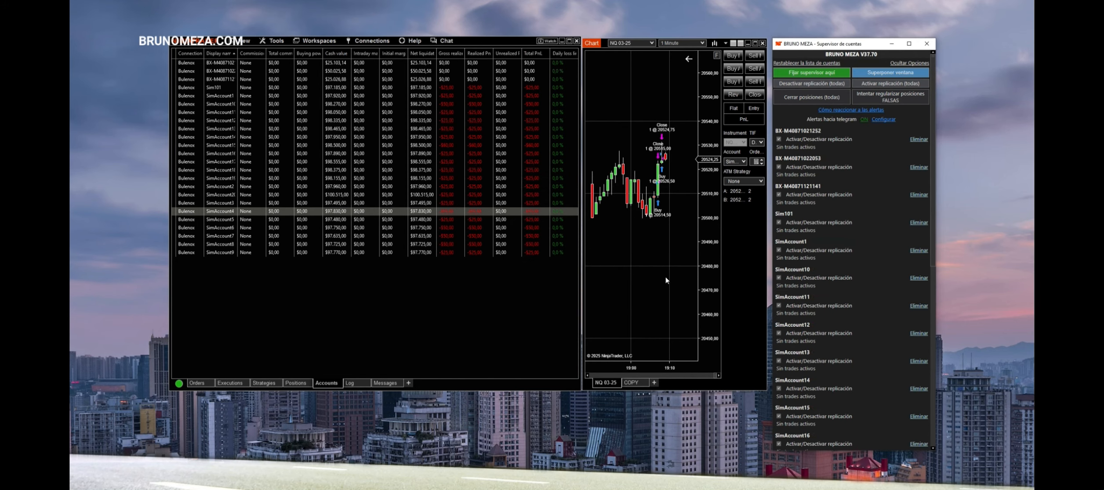
Review the configuration of the supervisor's Telegram alerts and close it without saving
click(863, 120)
click(864, 120)
click(875, 120)
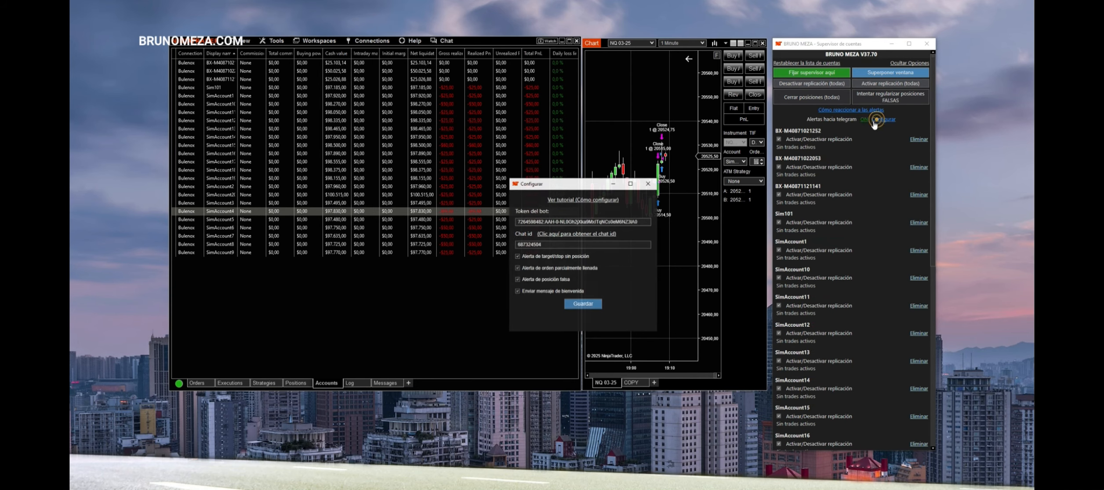
click(654, 187)
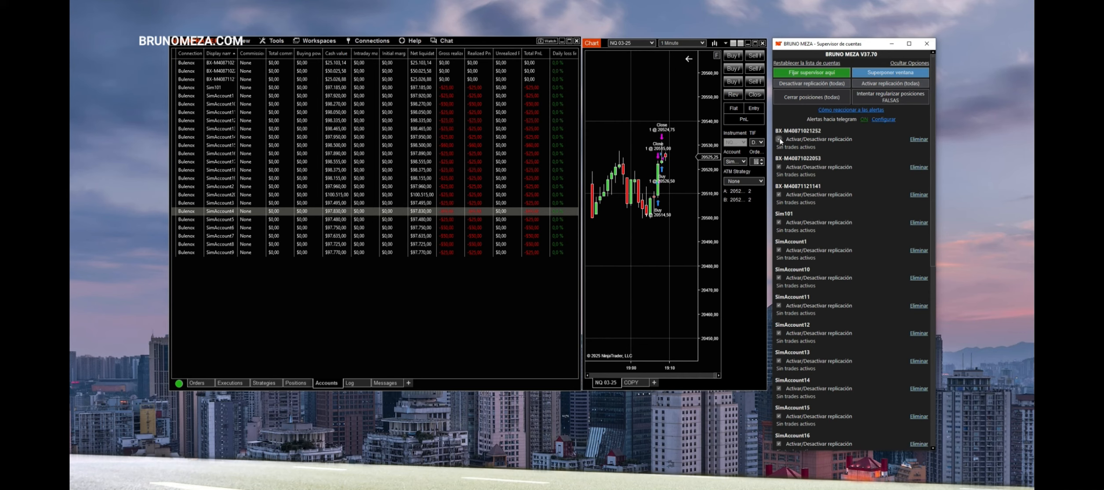
Switch replication for Sim101 off and back on
click(777, 223)
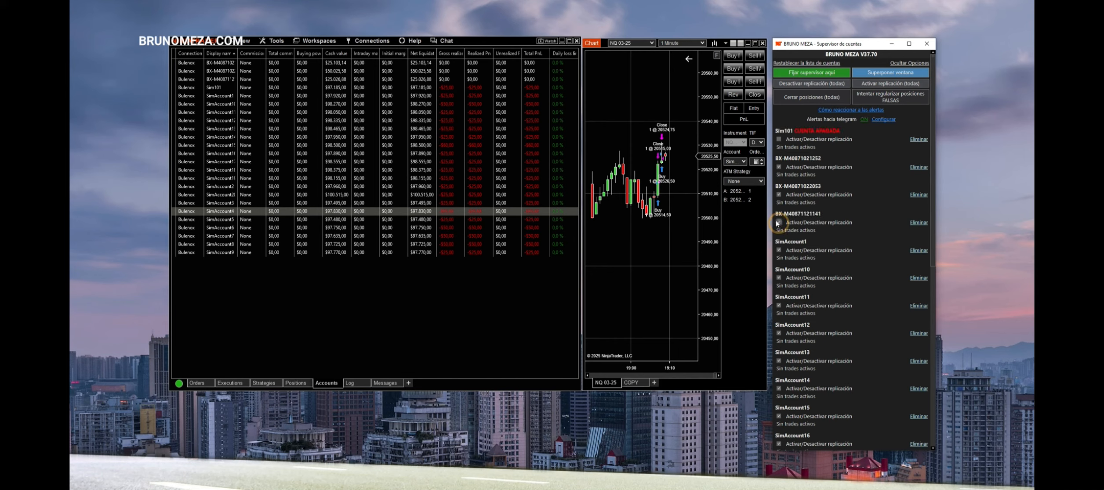
click(779, 139)
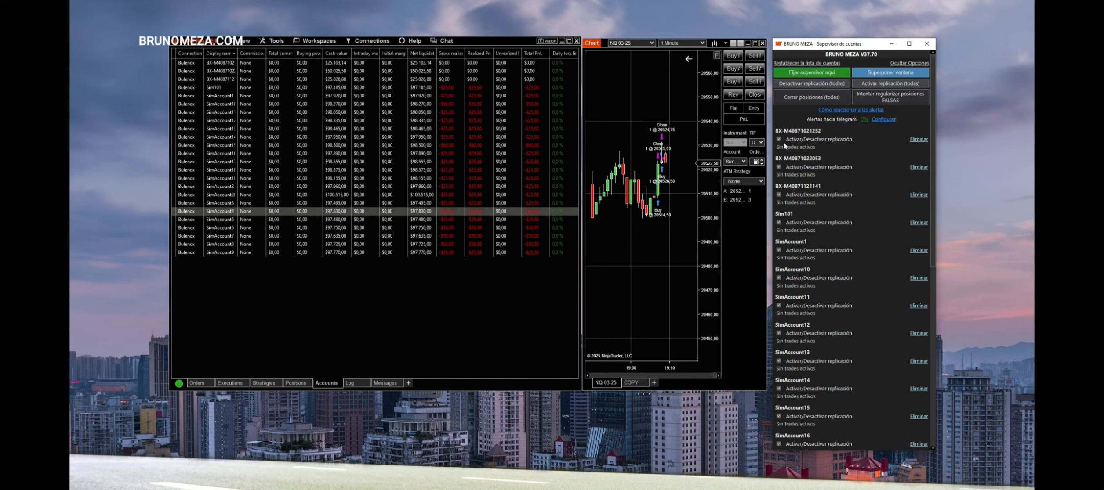
Buy one NQ 03-25 contract and close only the Sim101 position from the supervisor
click(737, 58)
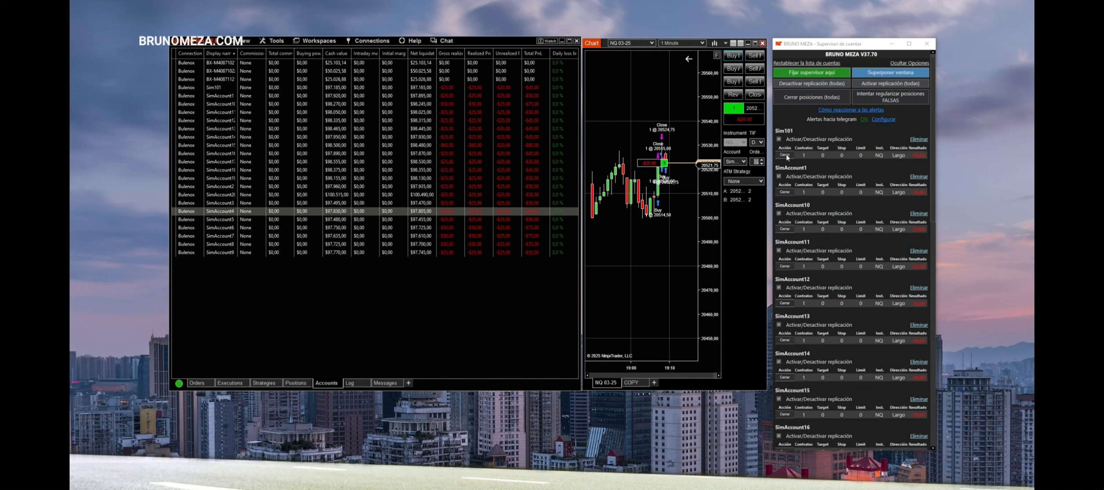
click(786, 156)
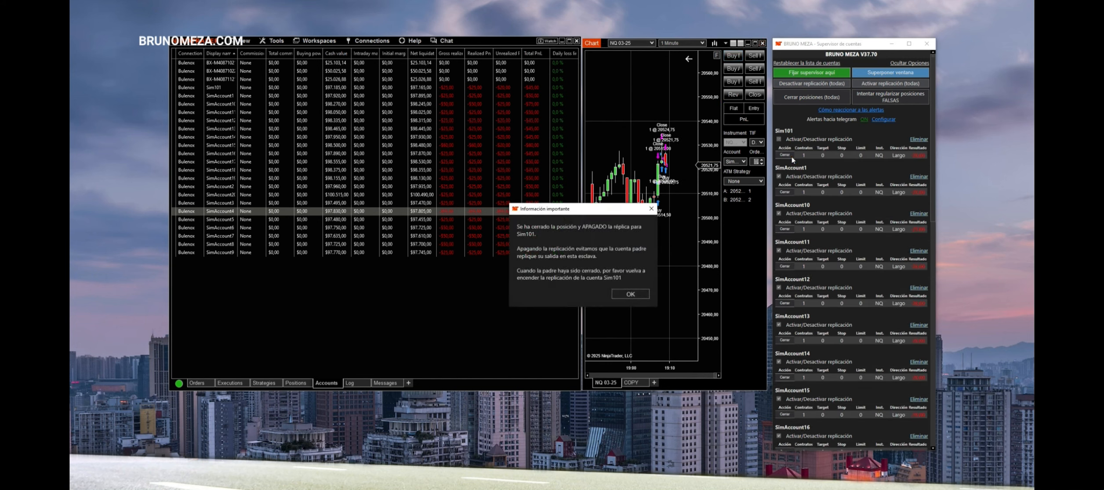
click(639, 295)
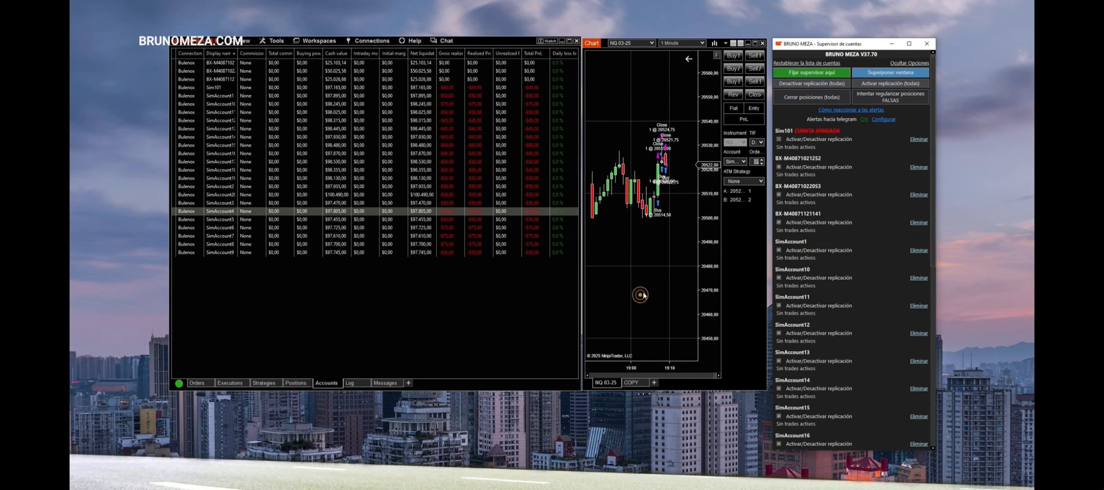
Reactivate replication for Sim101 and close the account supervisor
click(777, 139)
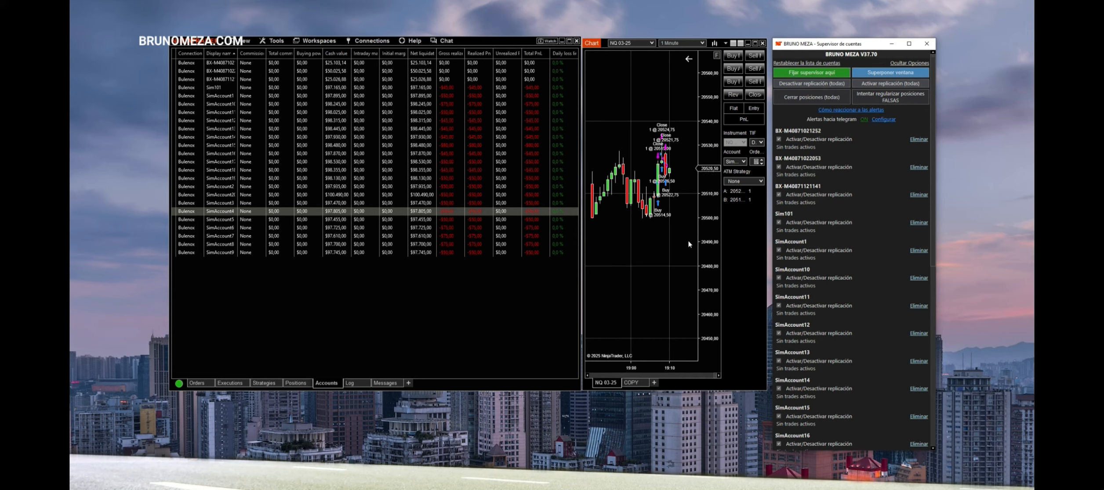
click(926, 44)
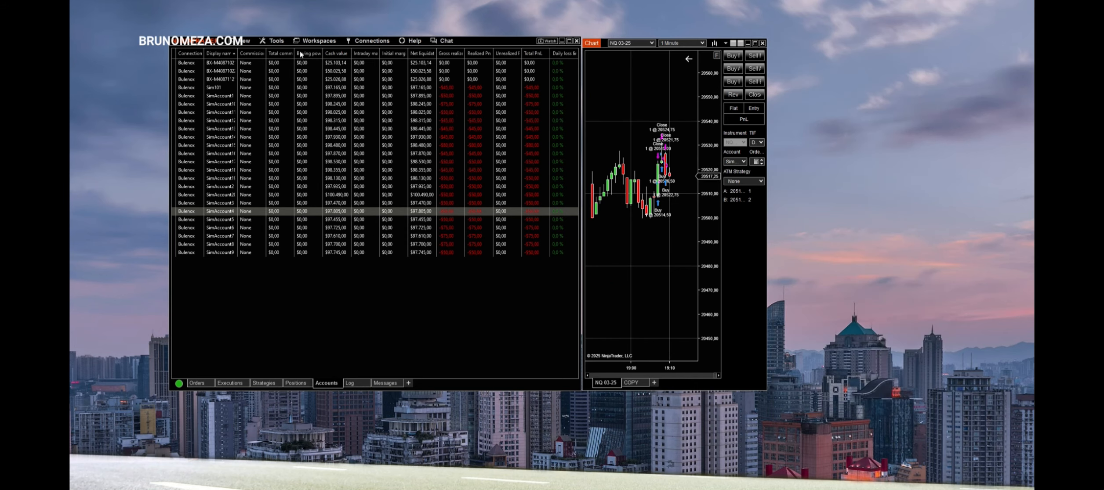
Reopen the account supervisor (Supervisor de cuentas V37.70)
click(273, 40)
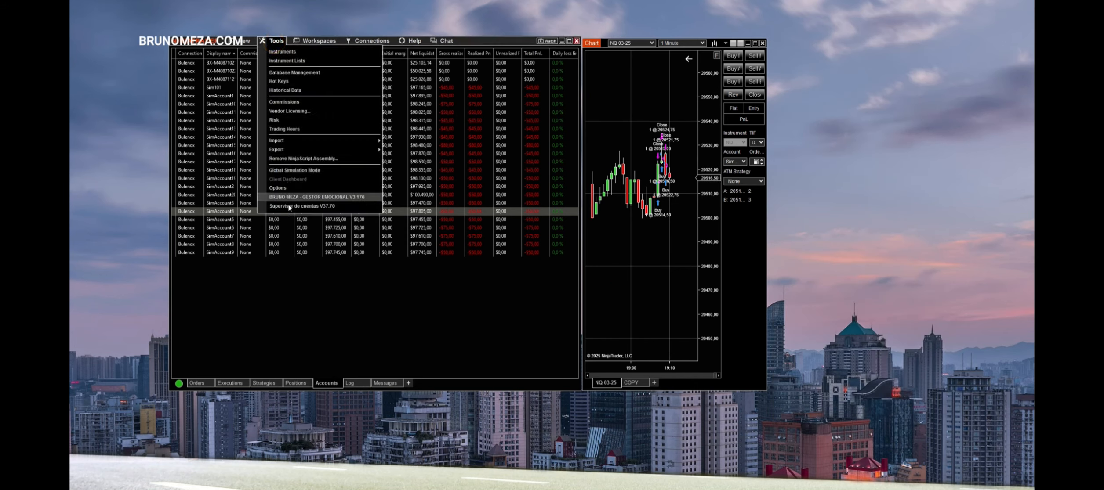
click(344, 207)
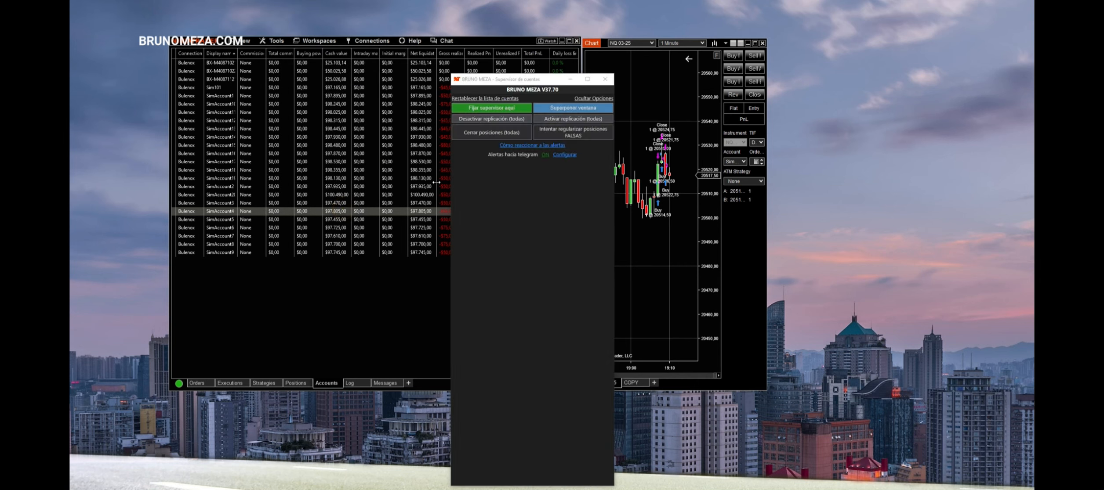
click(627, 268)
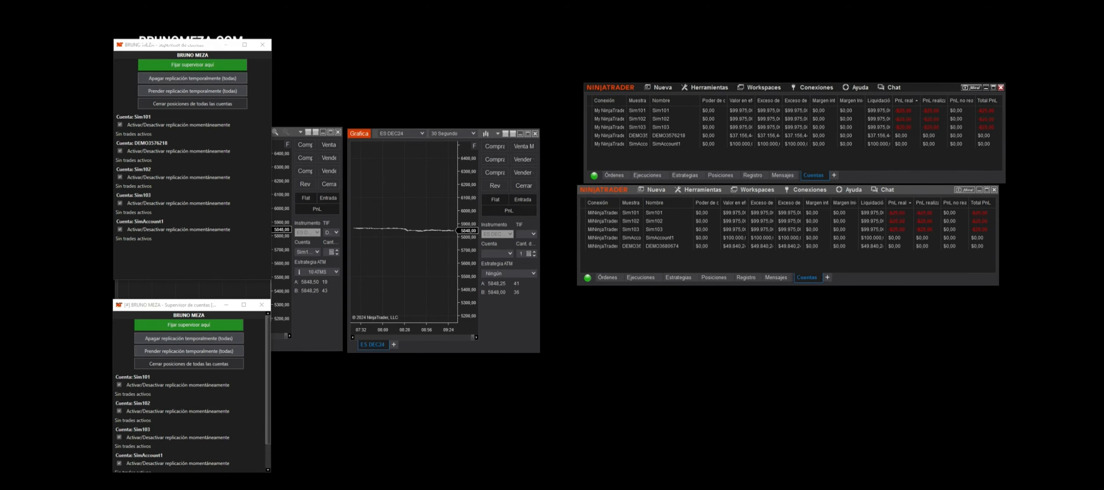
Place one ES DEC24 chart beside the first NinjaTrader instance's control center and close the other ES DEC24 chart
drag(929, 87, 923, 86)
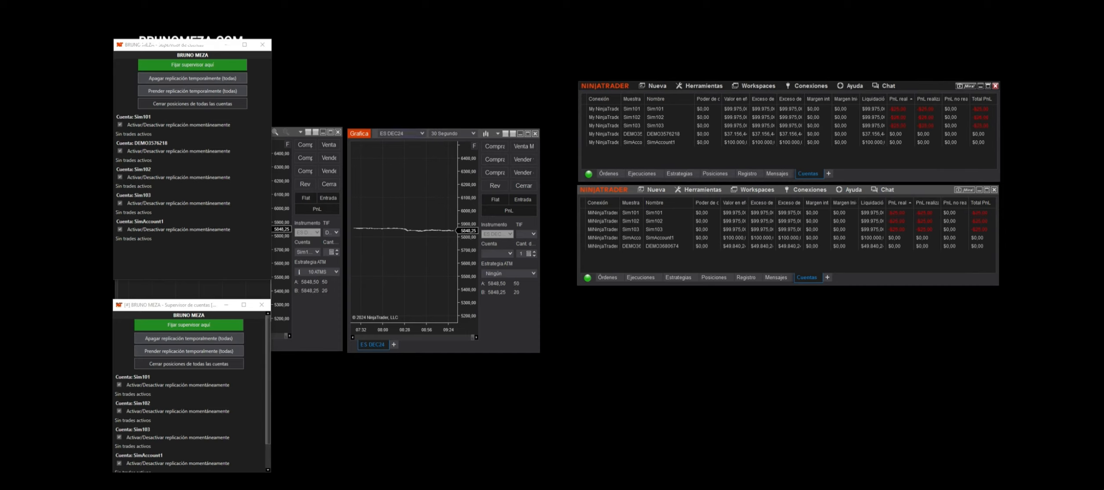
drag(294, 131, 517, 80)
click(505, 312)
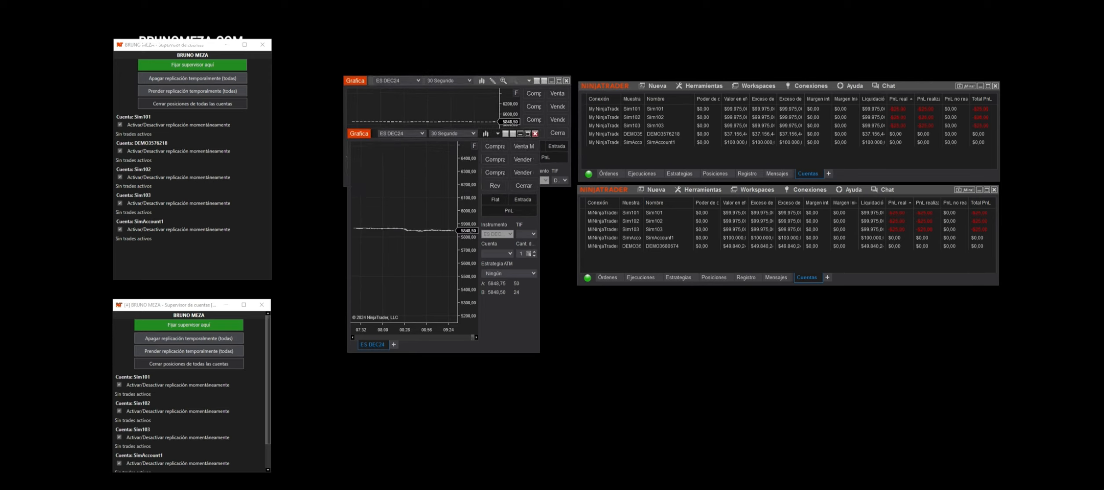
click(535, 133)
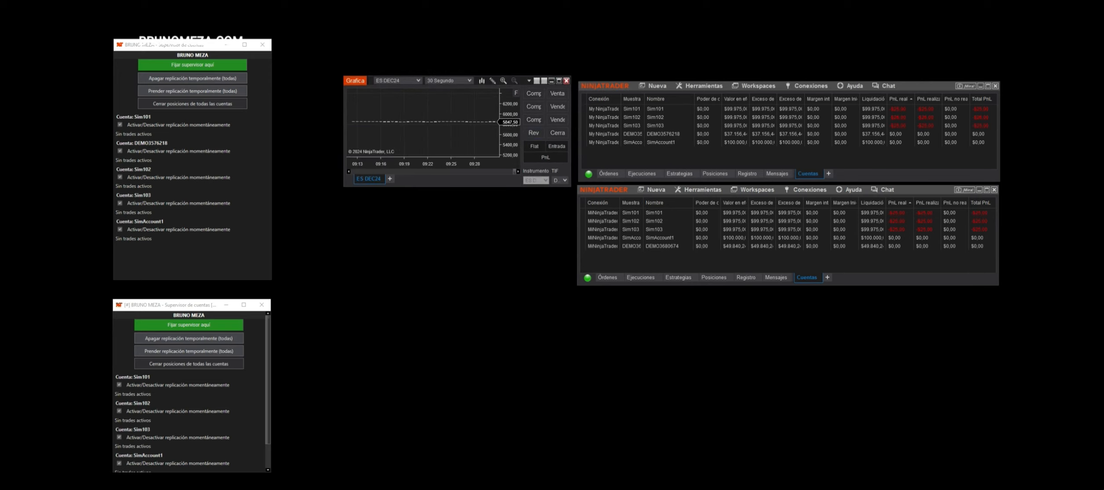
Narrow the second NinjaTrader control center slightly and move it well below the first one to separate the two instances
mouse_move(923, 190)
mouse_down()
mouse_move(921, 199)
mouse_move(905, 188)
mouse_up()
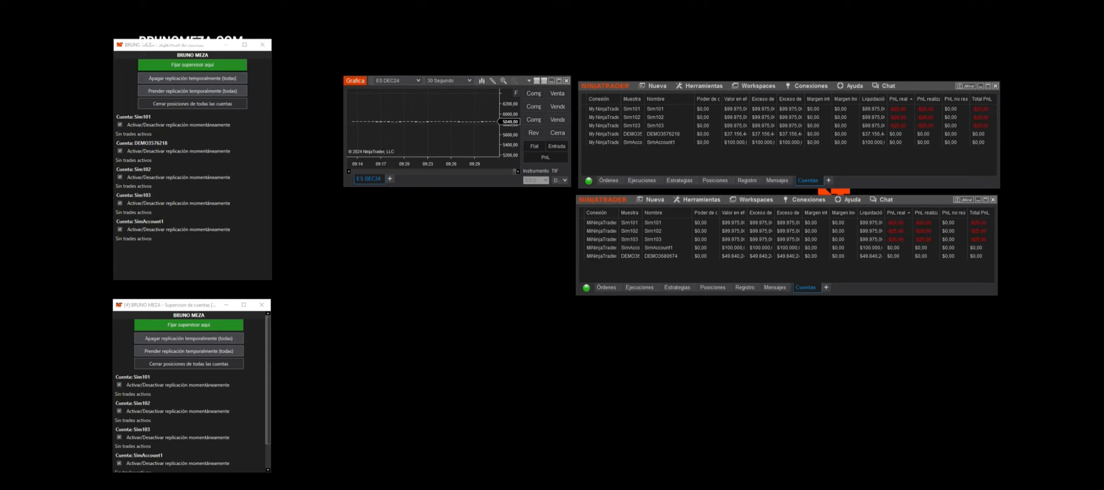
drag(576, 245, 580, 245)
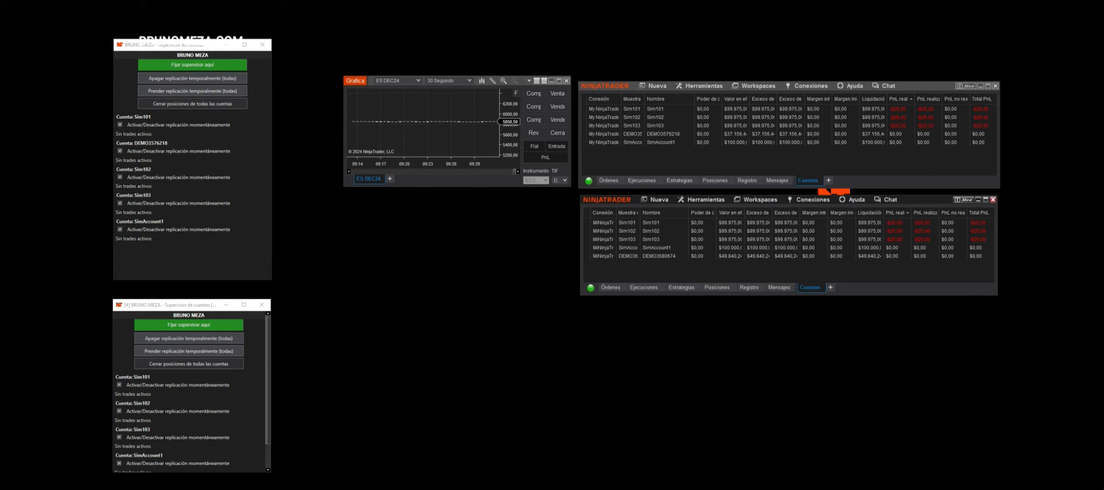
drag(619, 199, 635, 352)
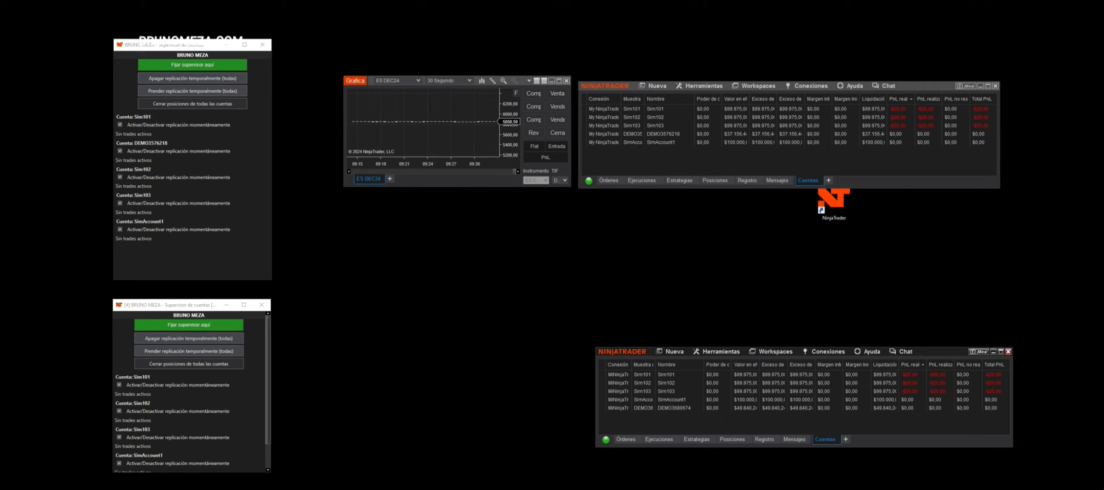
Narrow both account supervisor windows and place them along the desktop's outer edge, fixing the first supervisor's saved location and size
drag(271, 238, 220, 238)
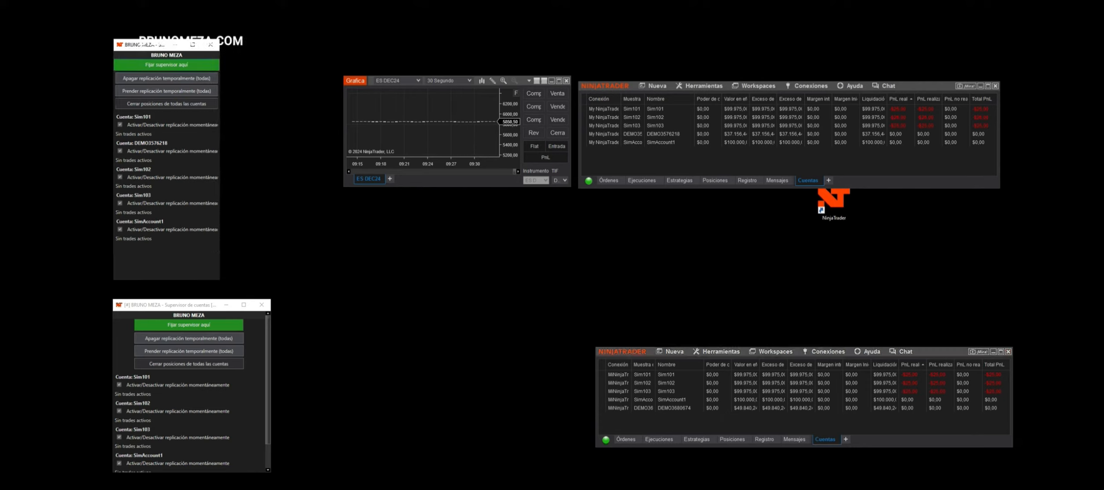
drag(129, 44, 84, 31)
click(122, 51)
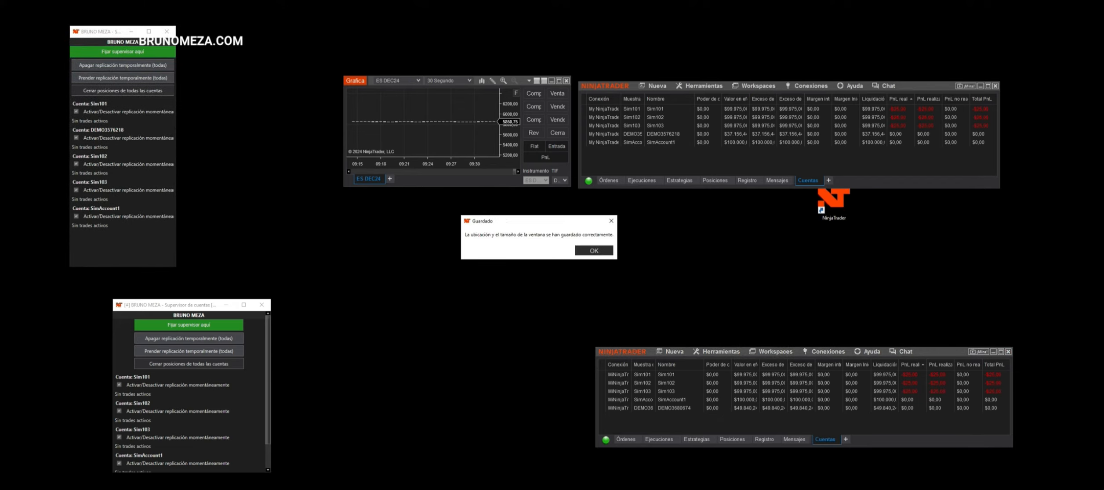
click(594, 250)
drag(144, 306, 100, 293)
drag(229, 316, 172, 317)
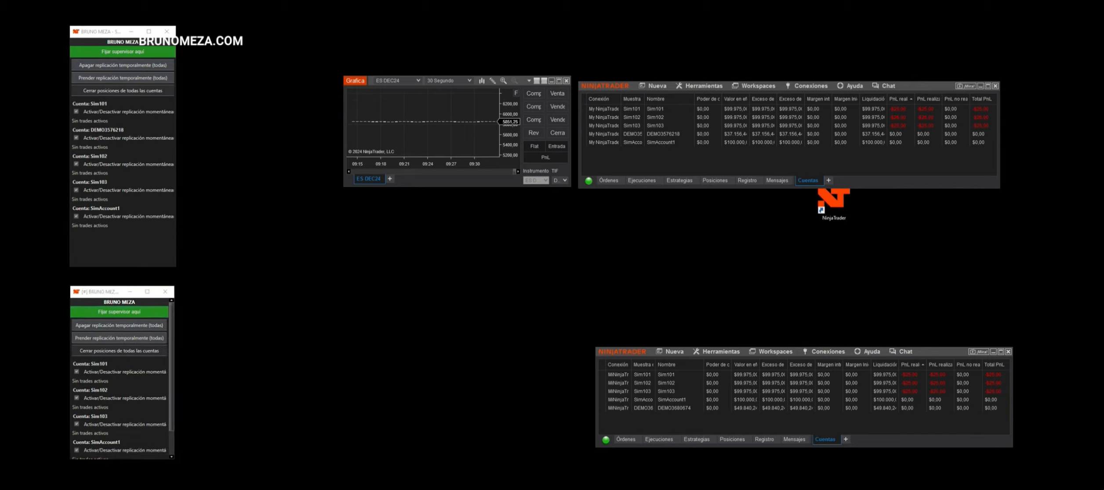
Create a 30-second ES DEC24 chart from the first NinjaTrader instance and move it into the open desktop area
click(657, 86)
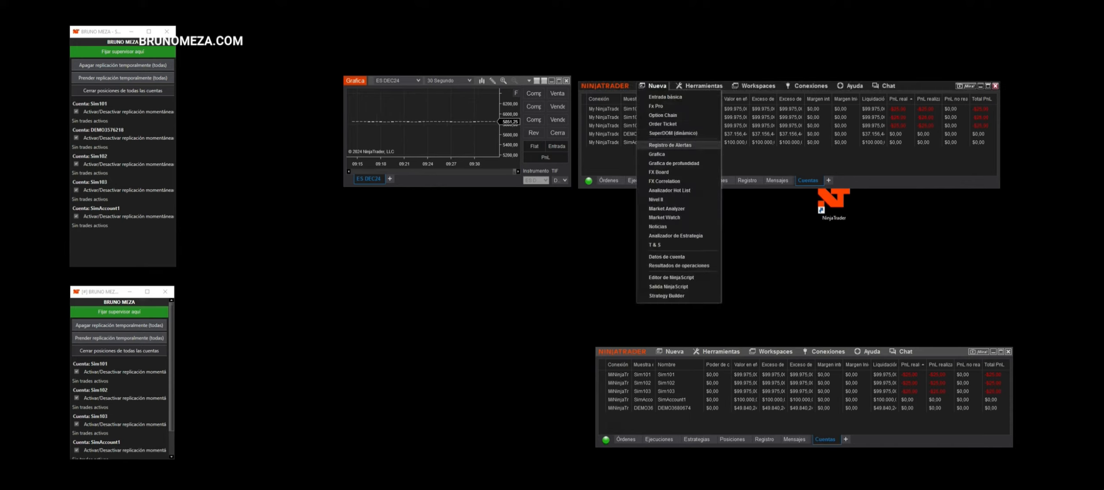
click(659, 154)
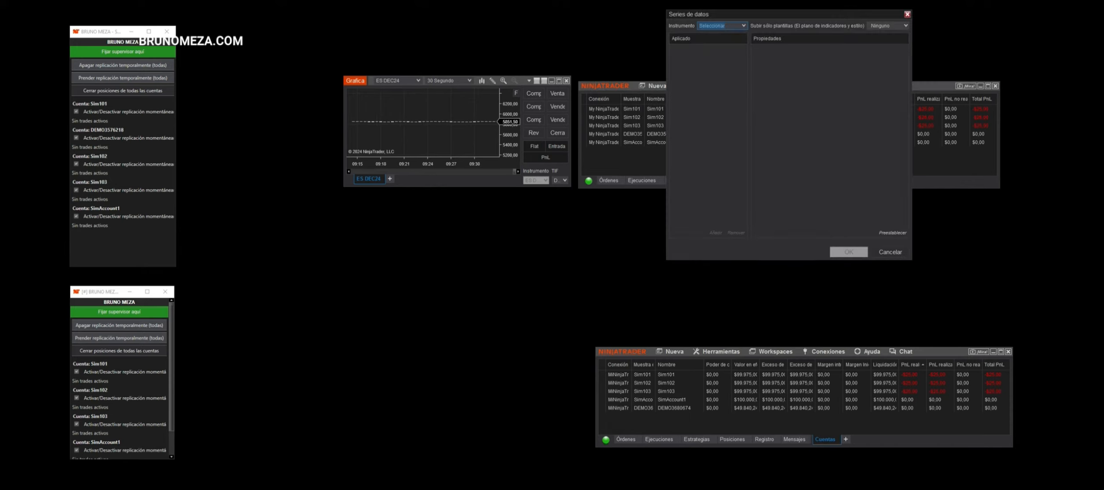
click(743, 26)
click(723, 42)
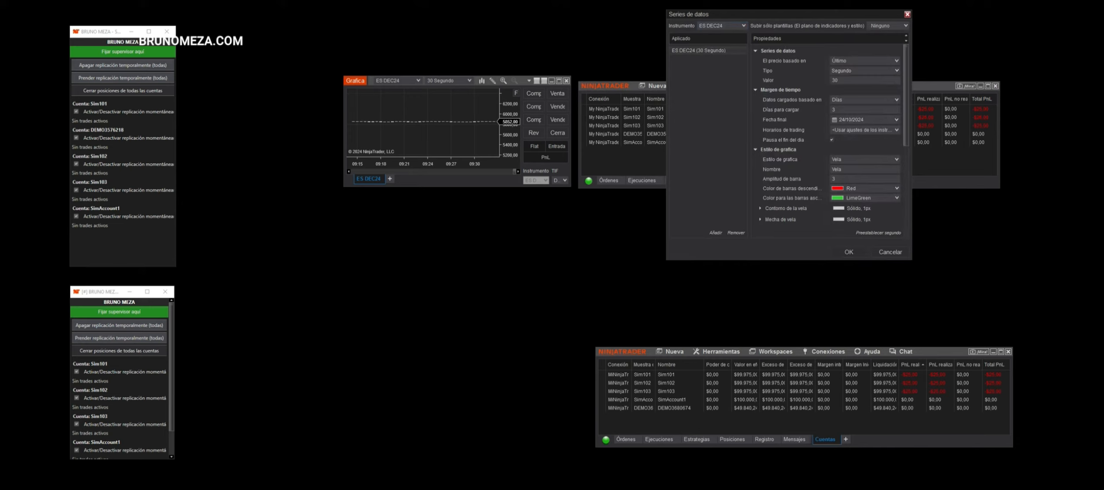
click(848, 252)
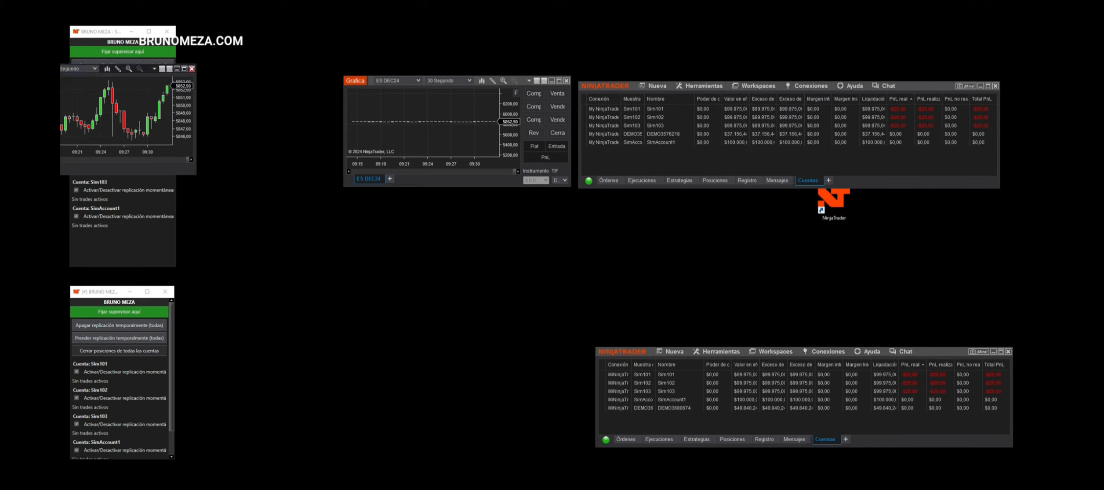
drag(148, 68, 647, 152)
Rename the new chart's tab as COPY, then place and narrow the chart between the first supervisor and the existing chart
right_click(499, 250)
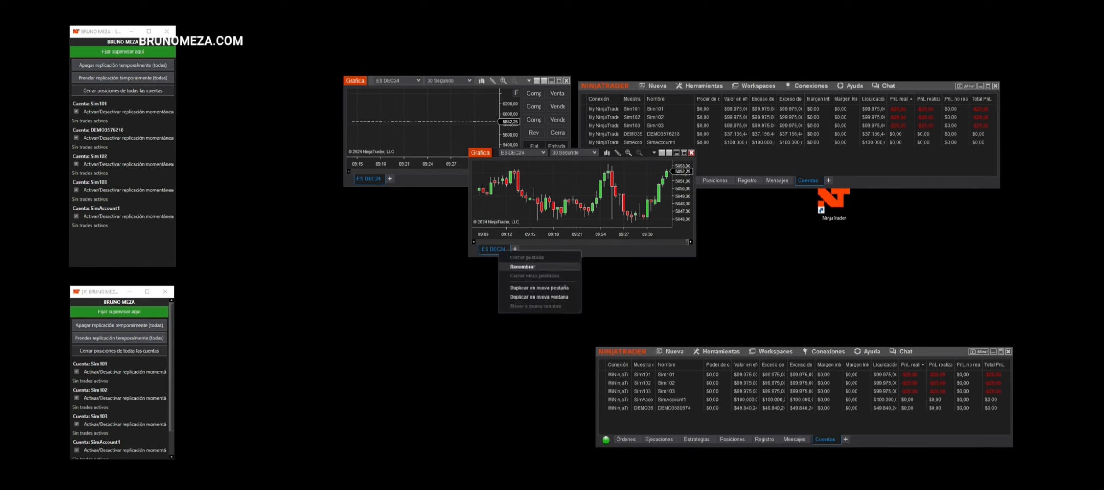
click(522, 267)
text(COPY)
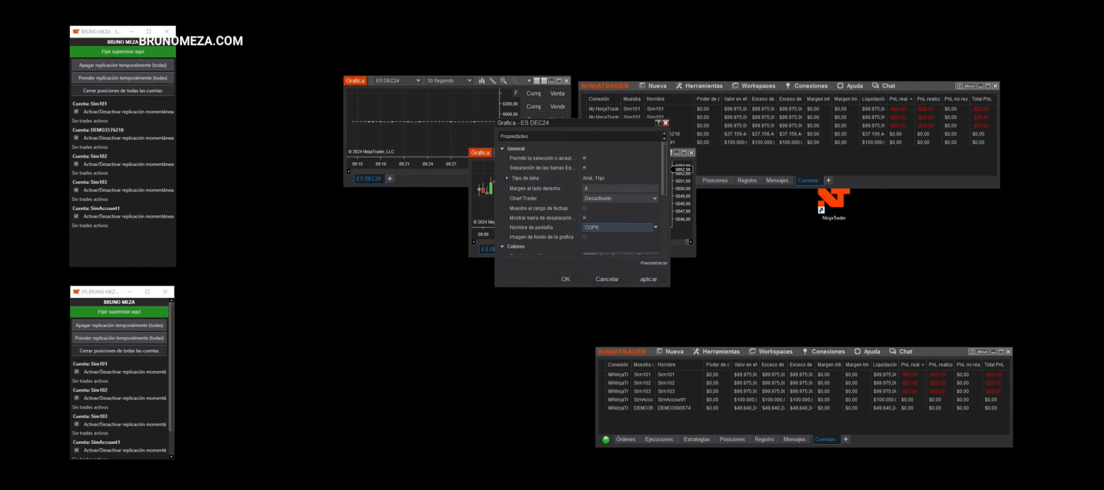
key(Return)
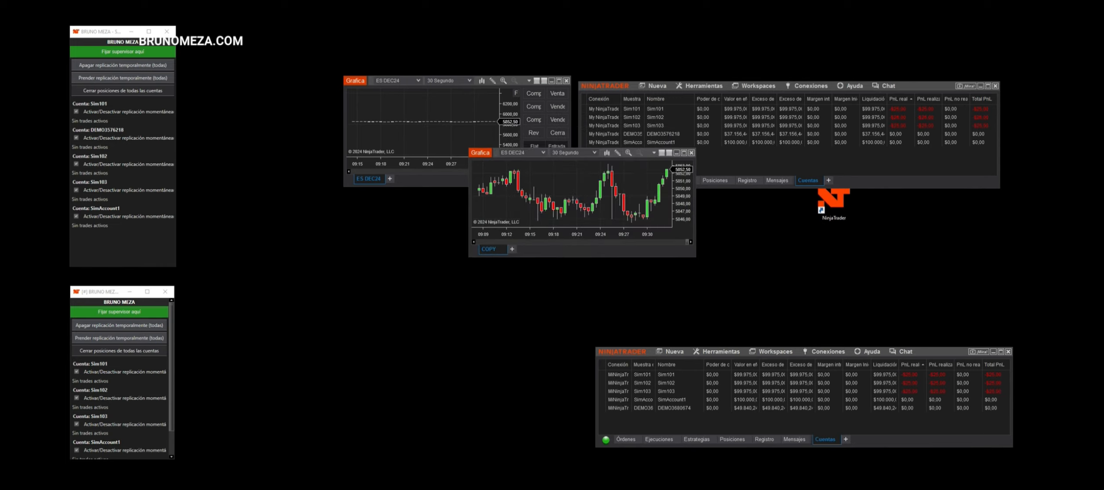
drag(643, 152, 359, 82)
drag(410, 132, 333, 132)
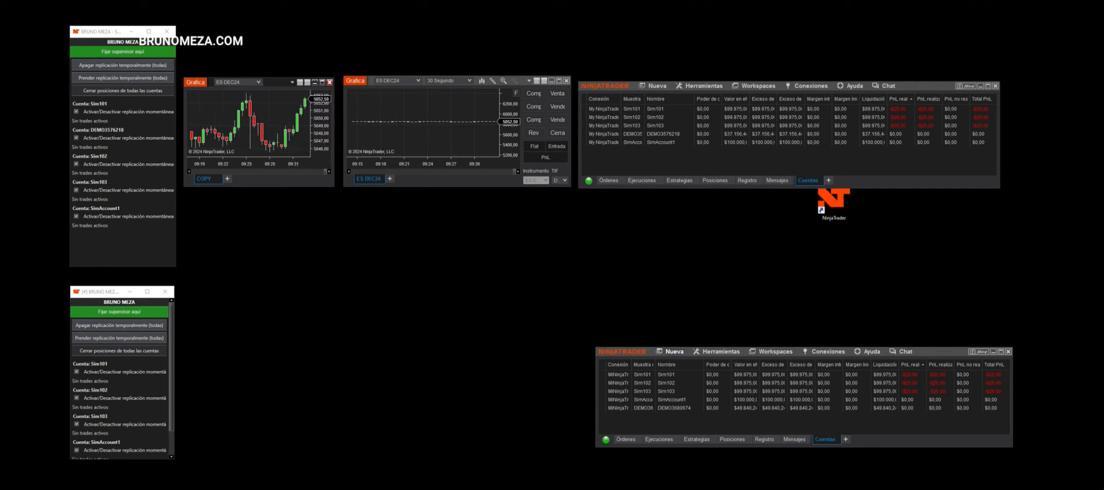
Create a 30-second ES DEC24 chart from the second NinjaTrader instance, place it beside that control center and reduce its height
click(674, 352)
click(706, 207)
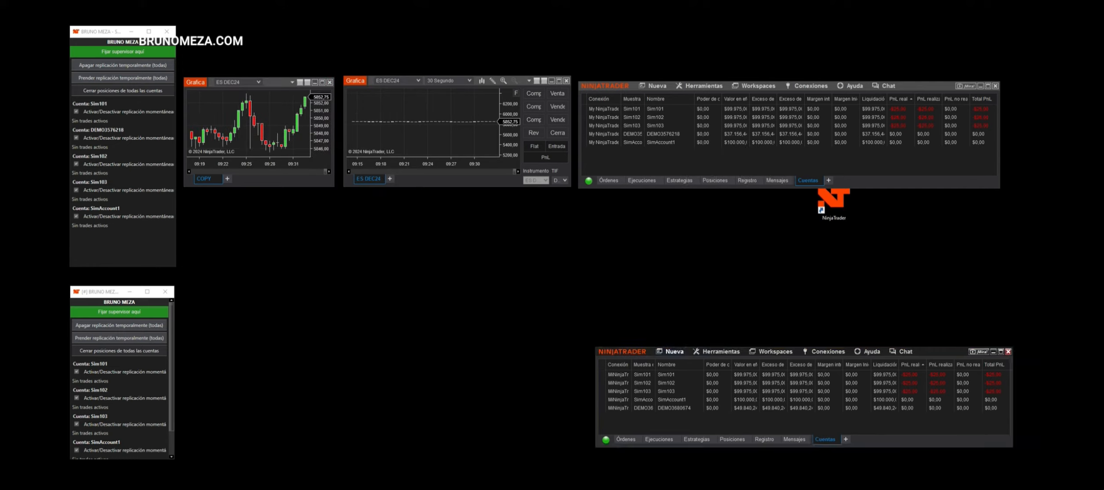
drag(773, 270, 722, 201)
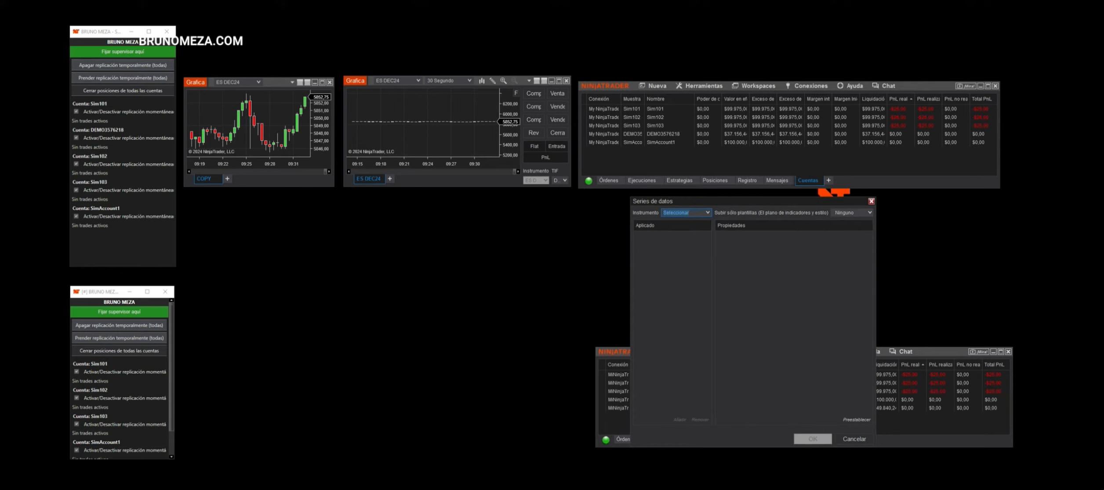
click(707, 212)
click(676, 224)
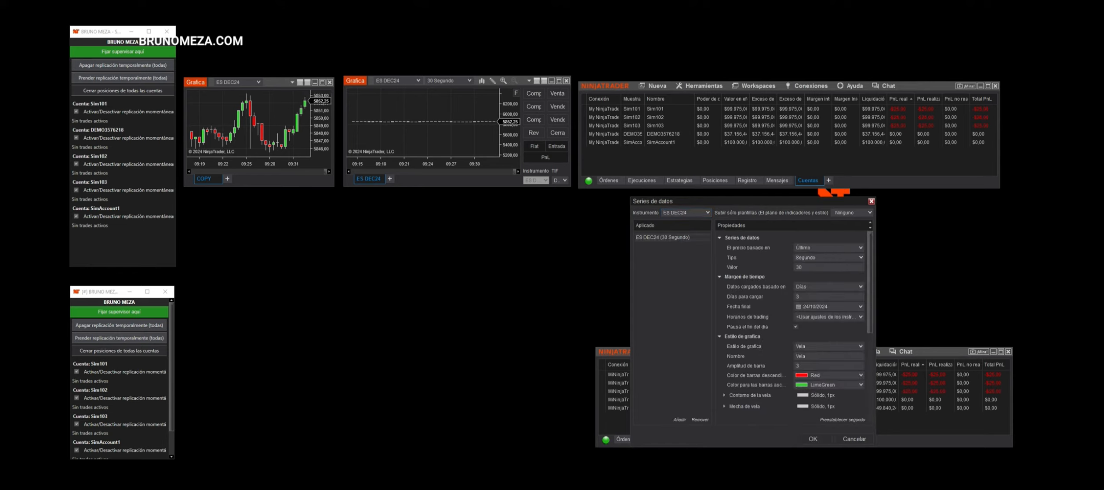
click(812, 440)
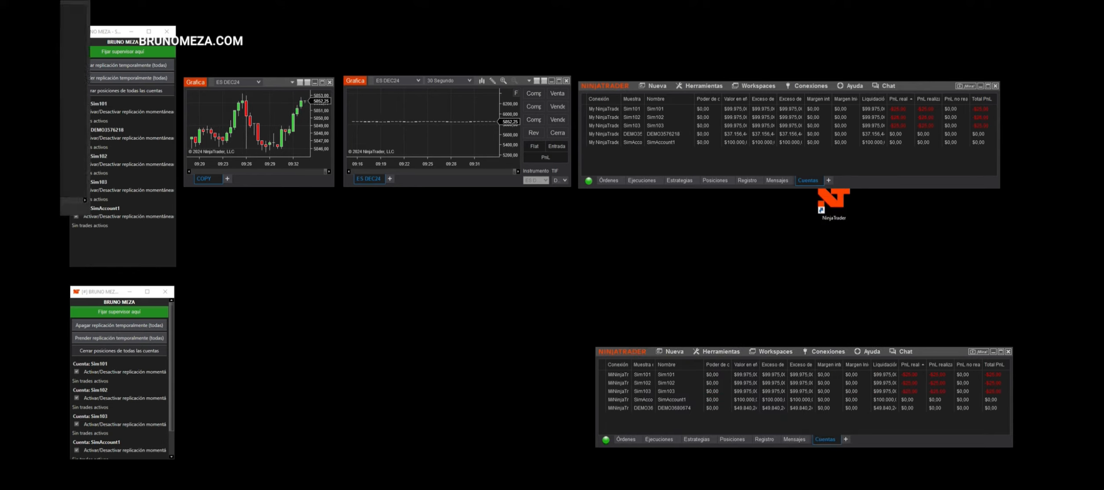
drag(66, 1, 563, 233)
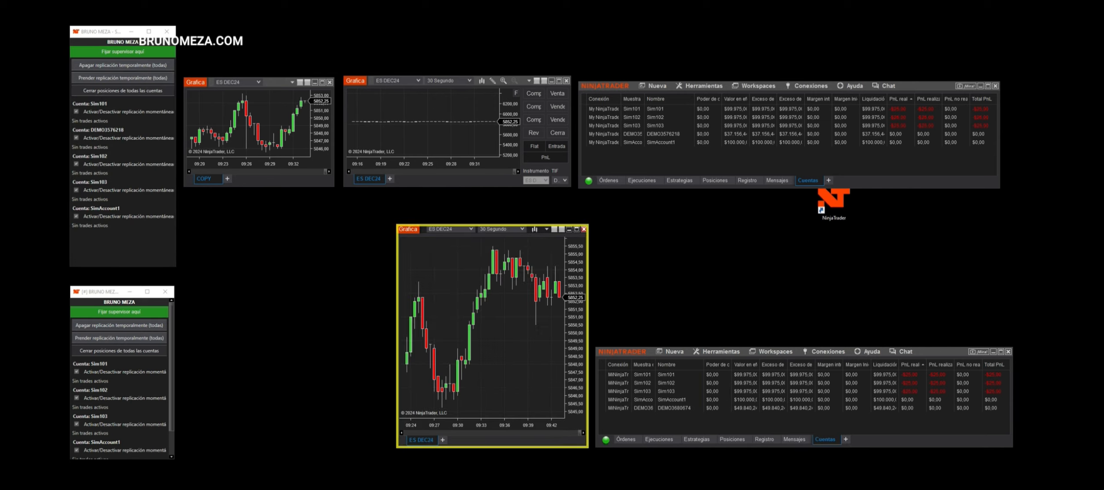
drag(492, 225, 492, 343)
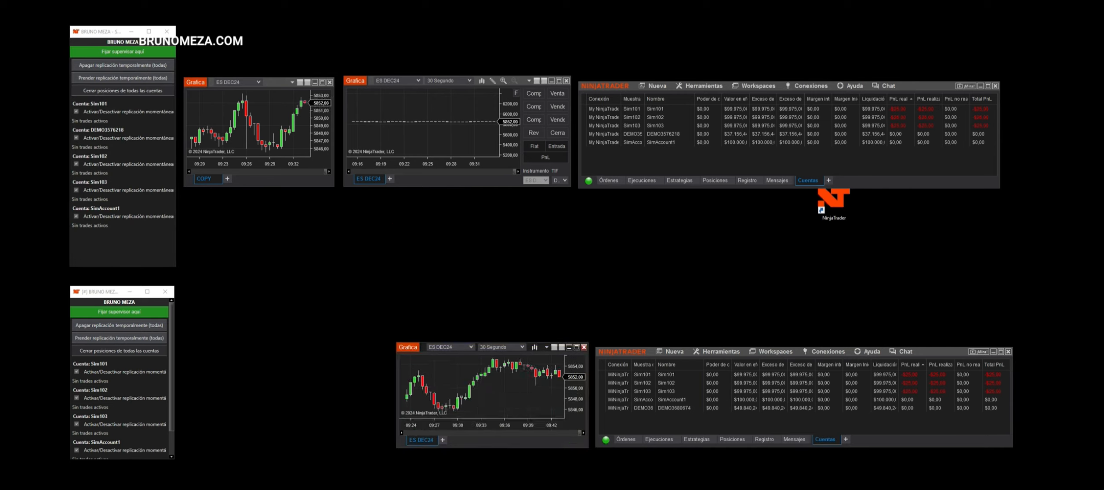
Rename the second instance's ES DEC24 chart tab as COPY
right_click(422, 443)
click(435, 459)
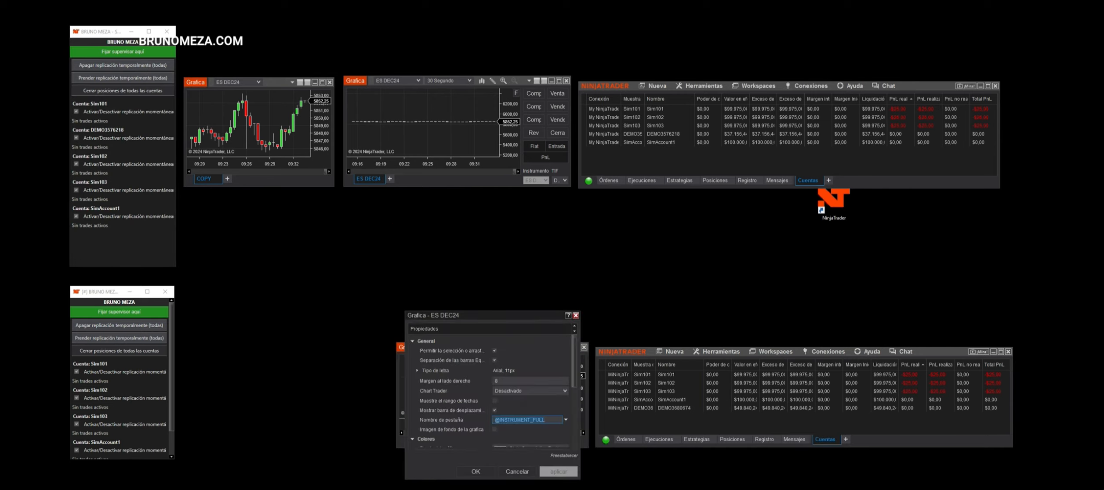
text(COPY)
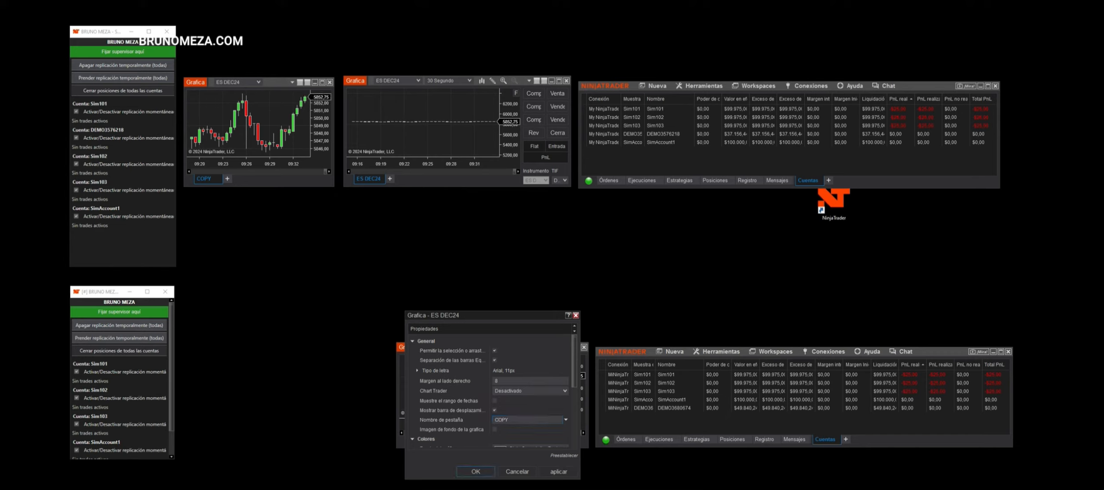
key(Return)
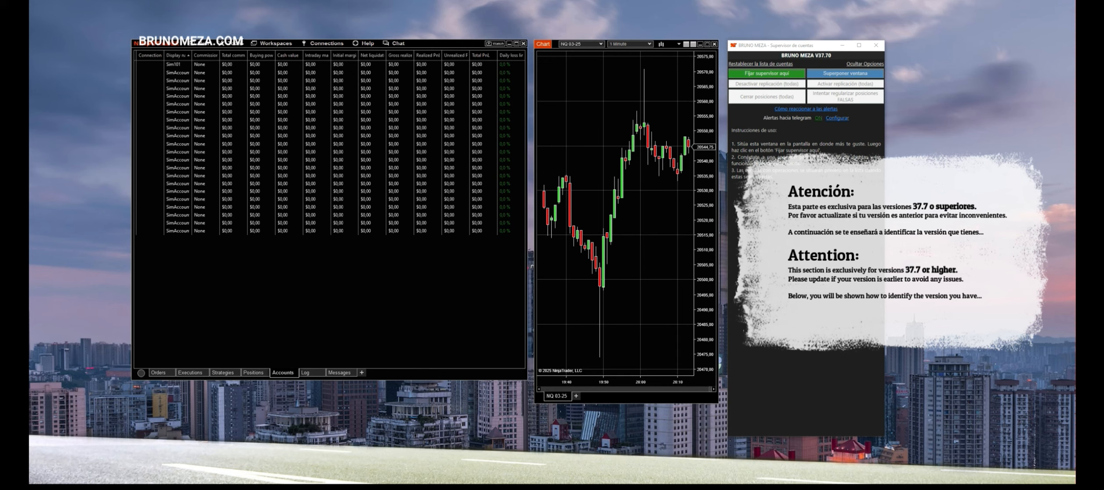
Check the account supervisor's version in NinjaTrader and look at the program update option on brunomeza.com
click(236, 44)
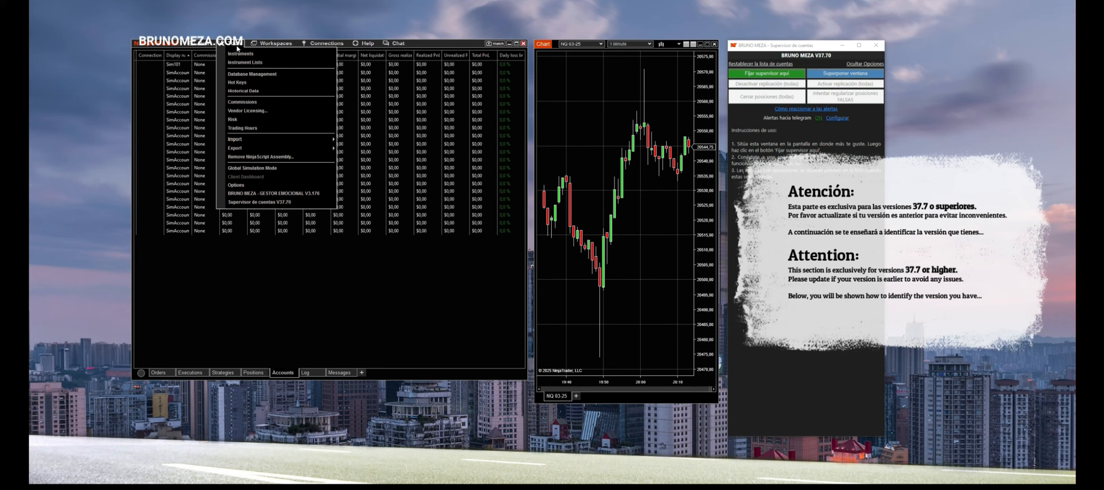
click(308, 202)
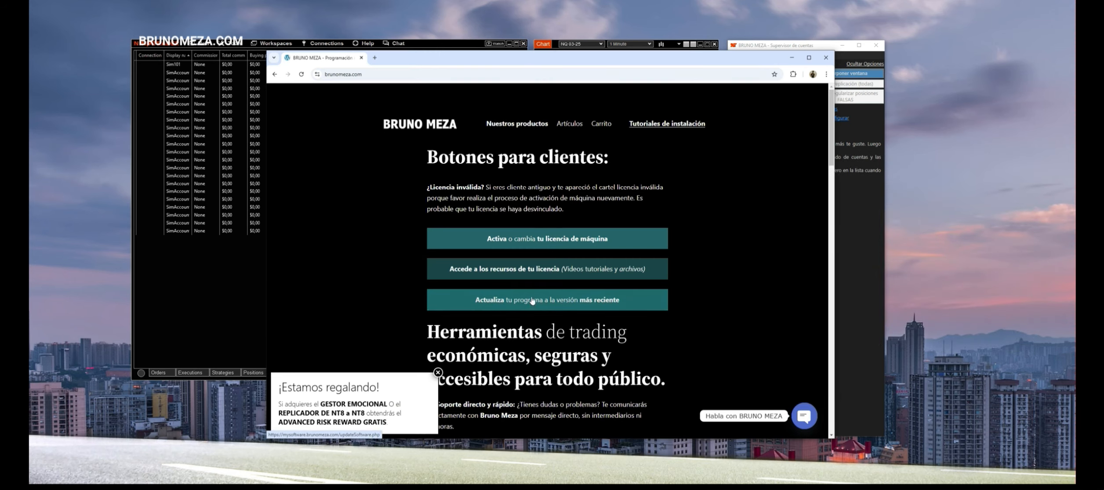
scroll(532, 301, down, 1)
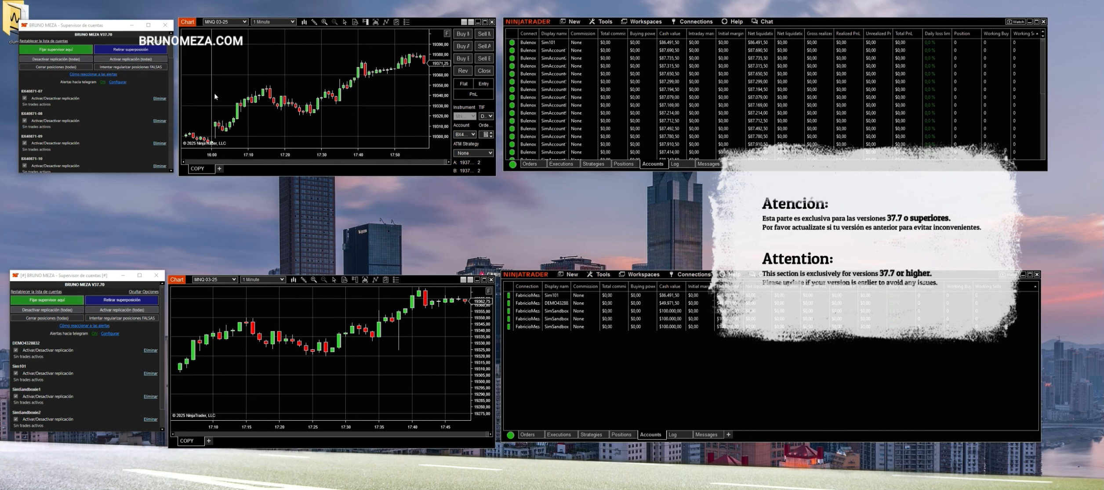
Shift the first instance's control center and COPY chart slightly, and add the N8ToN8_Padre_V37 indicator to that chart
drag(519, 28, 537, 27)
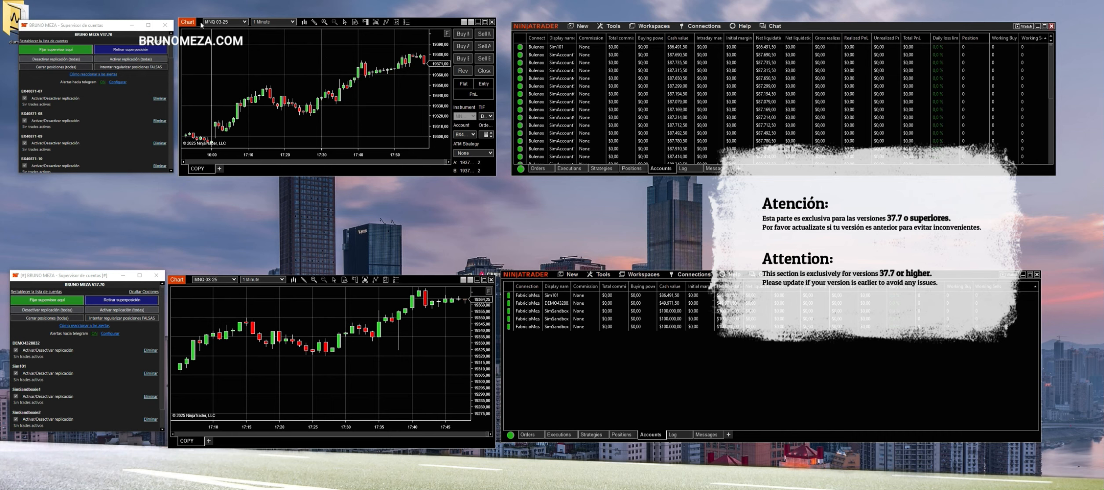
mouse_move(200, 25)
mouse_down()
mouse_move(219, 57)
mouse_move(231, 27)
mouse_move(198, 27)
mouse_move(222, 28)
mouse_move(200, 37)
mouse_move(208, 28)
mouse_up()
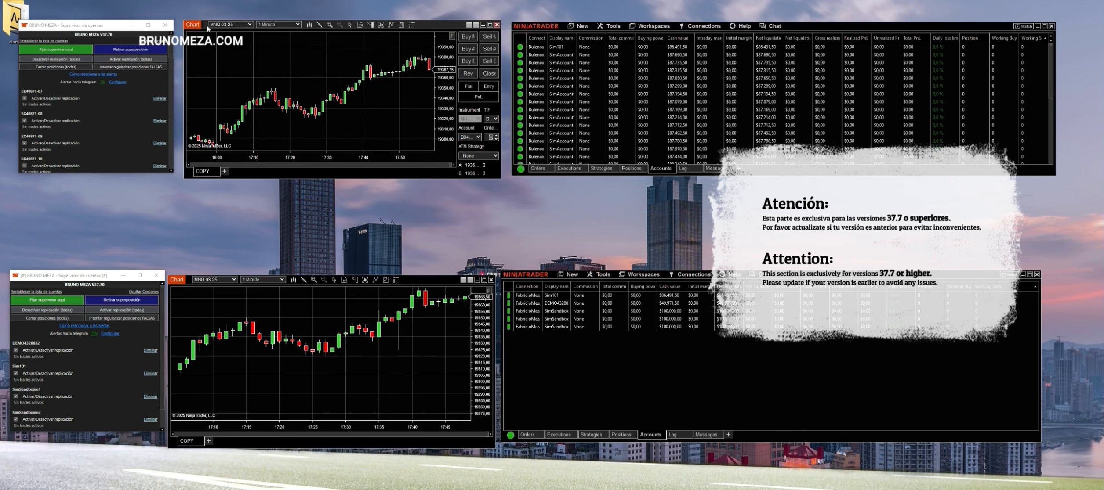
right_click(302, 83)
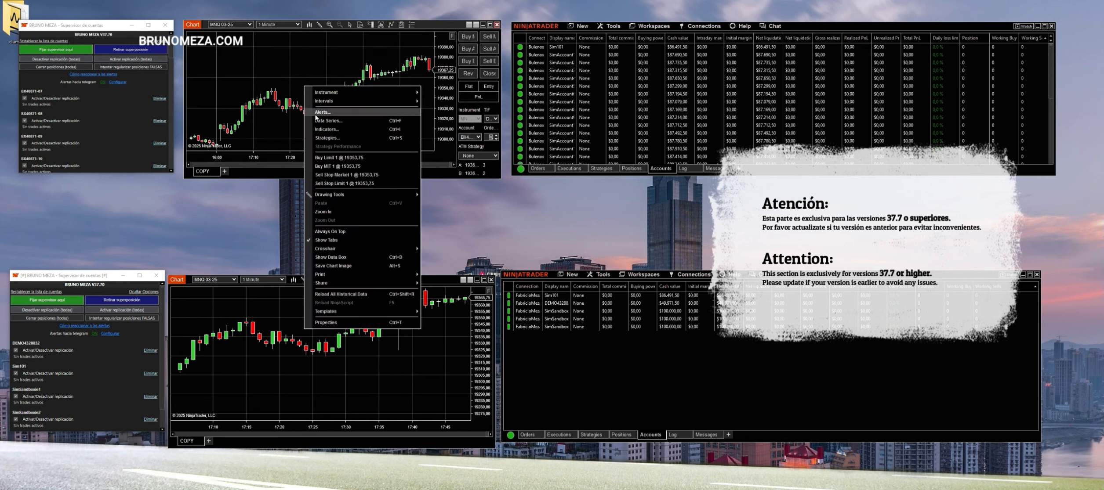
click(352, 131)
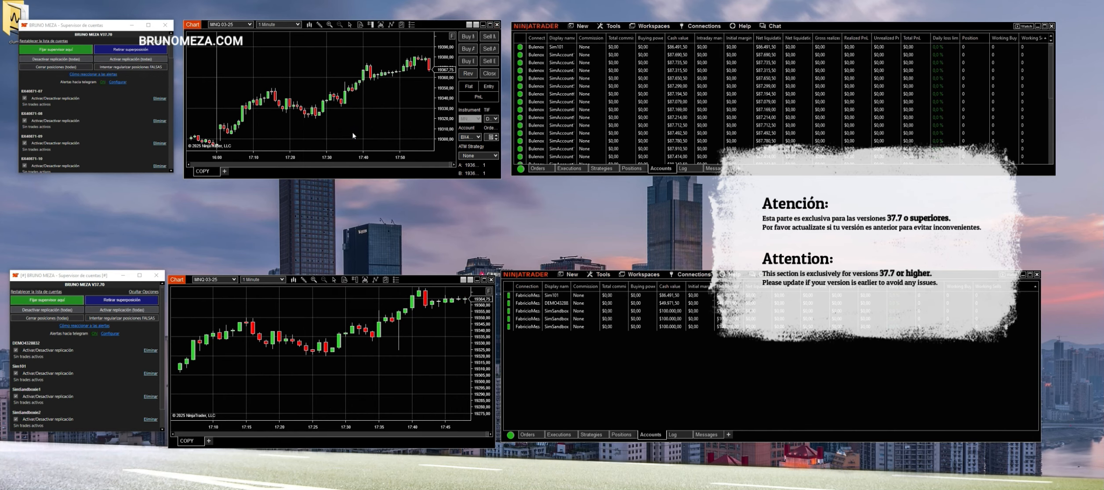
drag(389, 60, 380, 142)
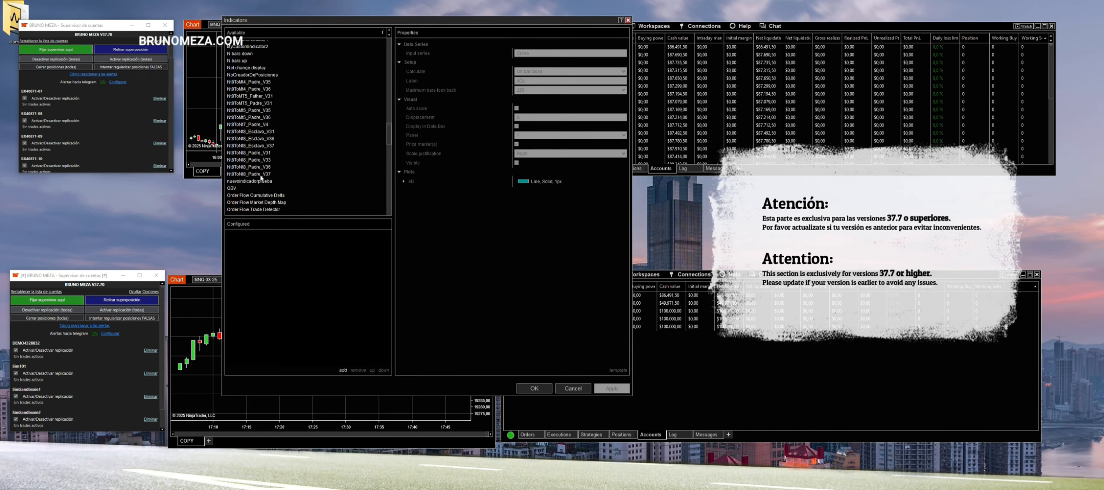
click(263, 174)
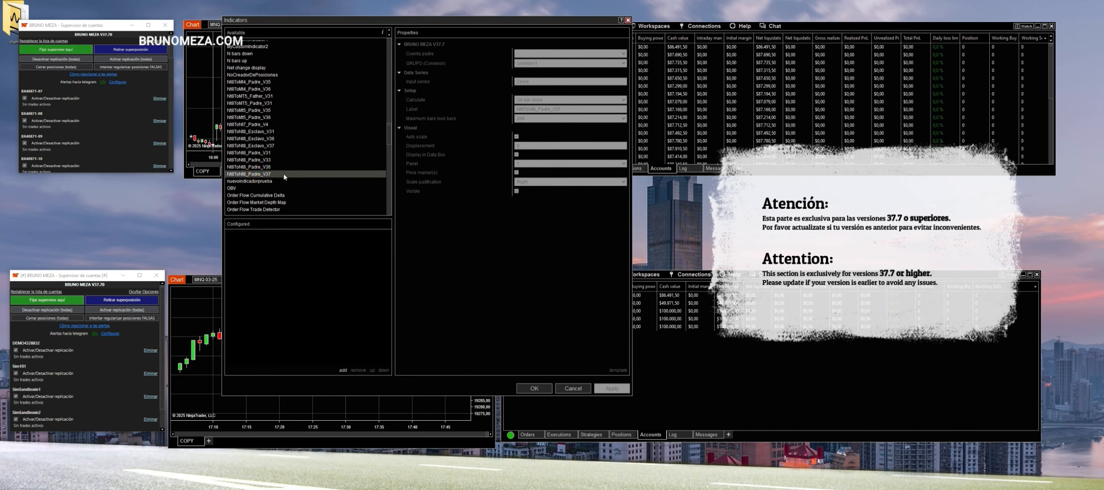
double_click(283, 173)
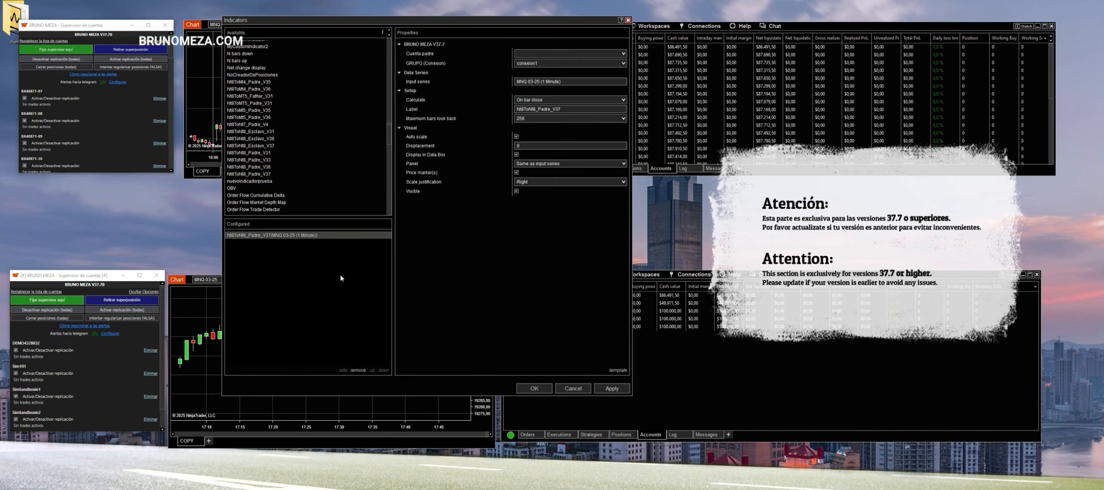
Set the Padre indicator's parent account to Sim101 and apply it to the first instance's COPY chart
click(529, 54)
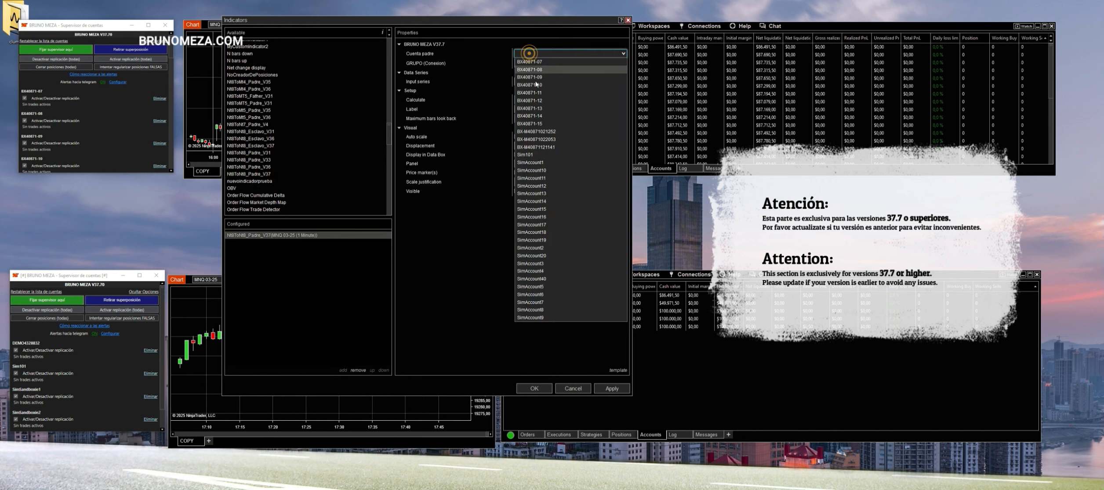
click(543, 155)
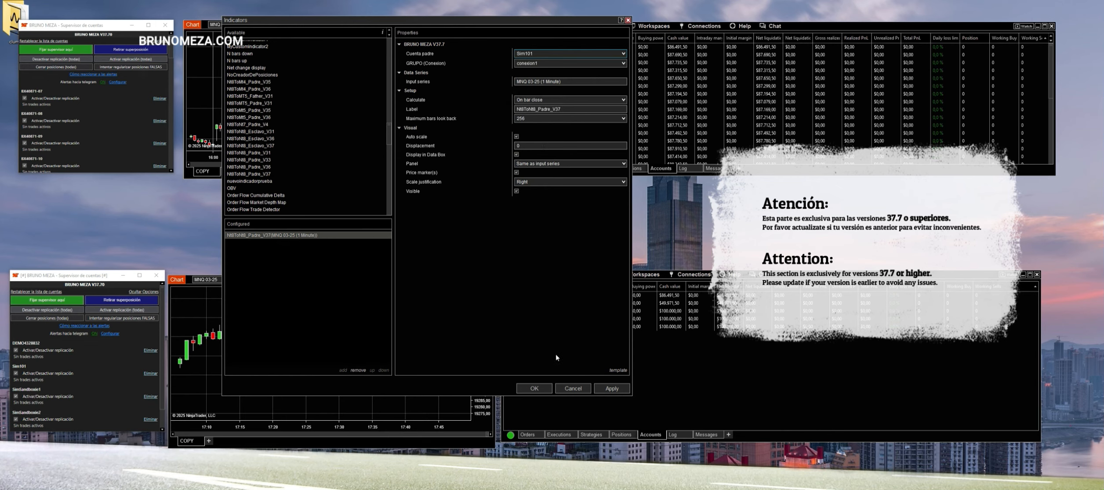
click(604, 389)
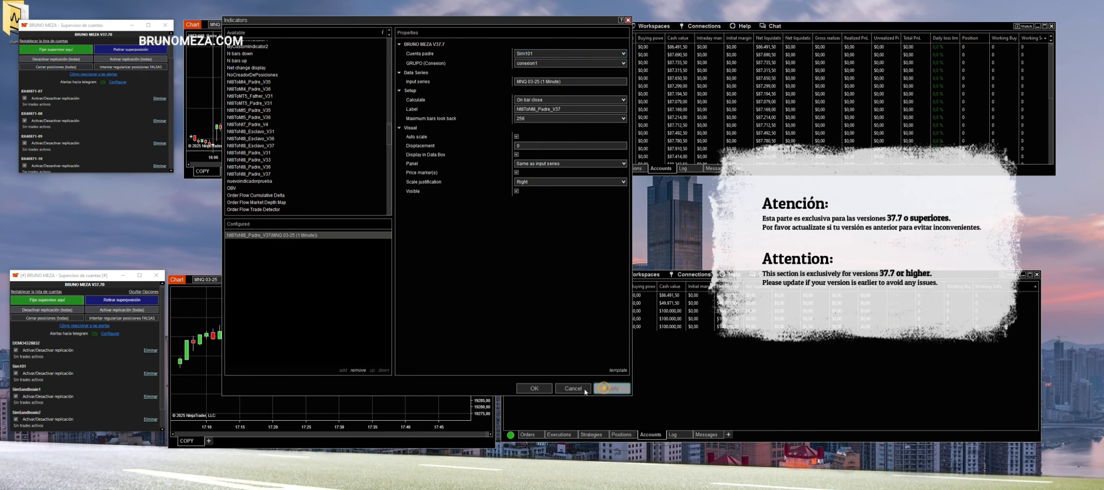
click(539, 388)
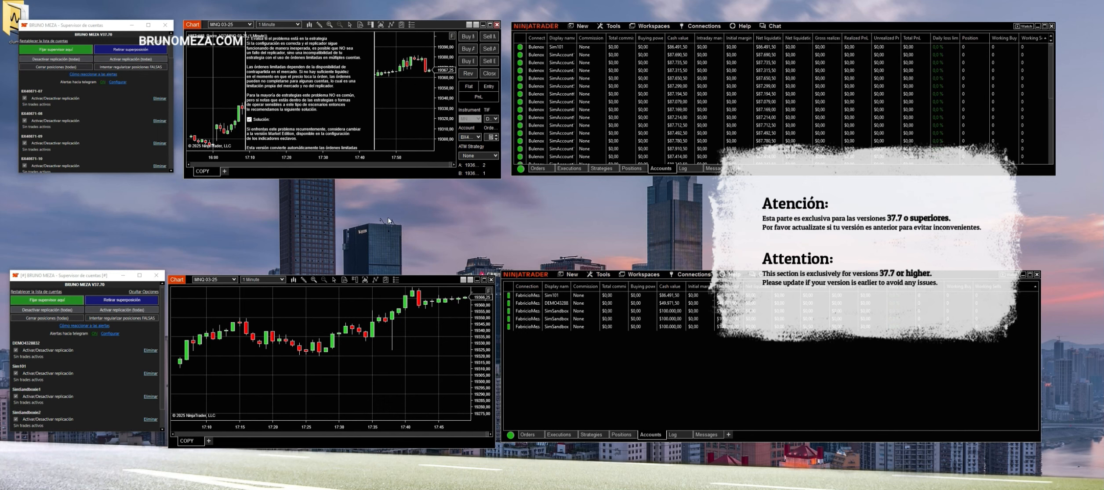
Adjust the positions of the two instances' COPY charts slightly between their supervisor and control center windows
drag(420, 24, 424, 22)
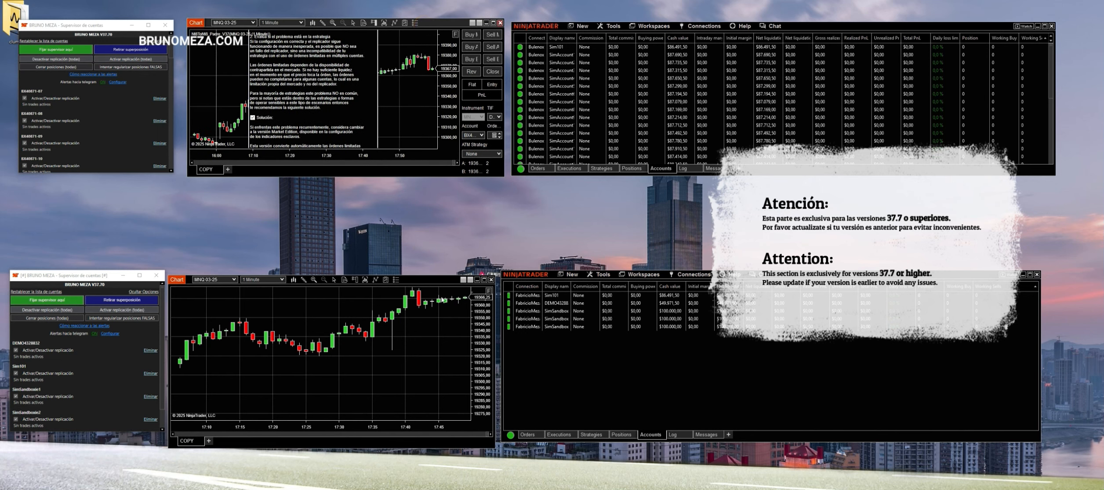
drag(440, 283, 438, 280)
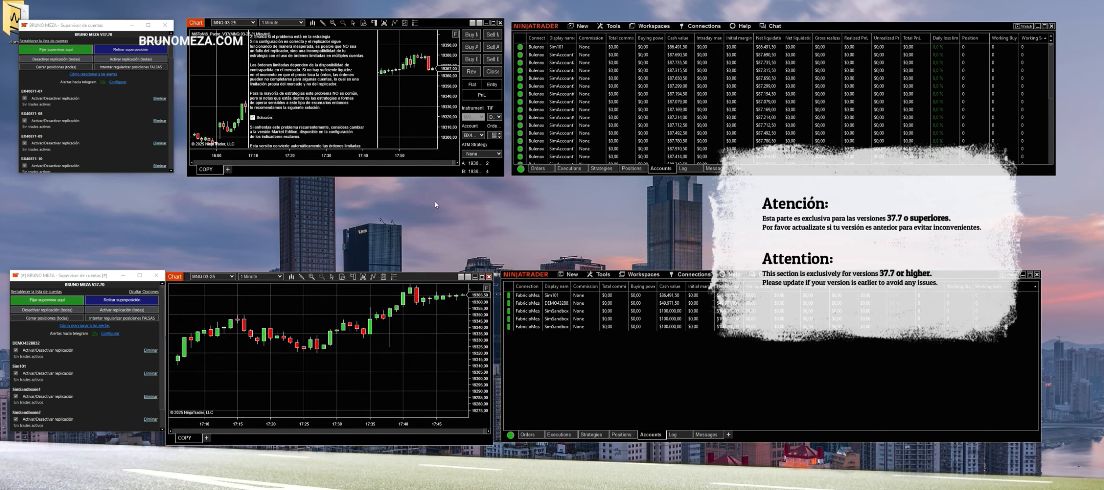
click(412, 133)
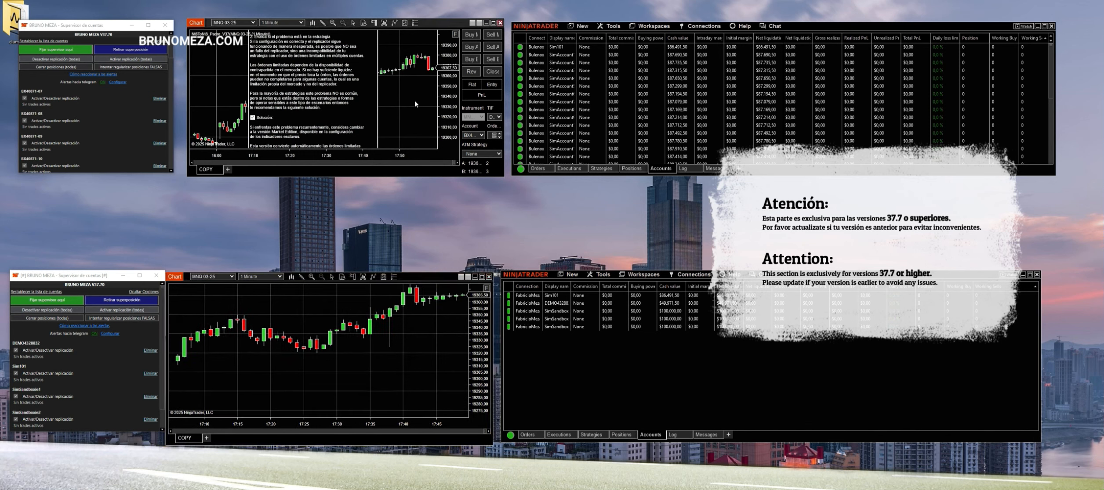
right_click(600, 147)
click(571, 138)
click(421, 127)
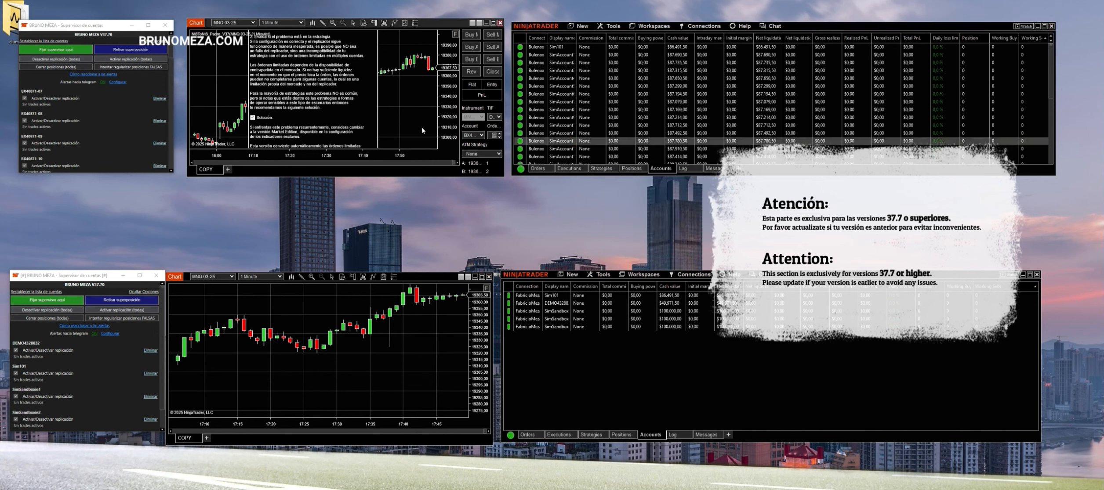
drag(200, 24, 197, 25)
Add the N8ToN8_Esclavo_V37 indicator to the first instance's COPY chart with SimAccount1 as its slave account
right_click(228, 93)
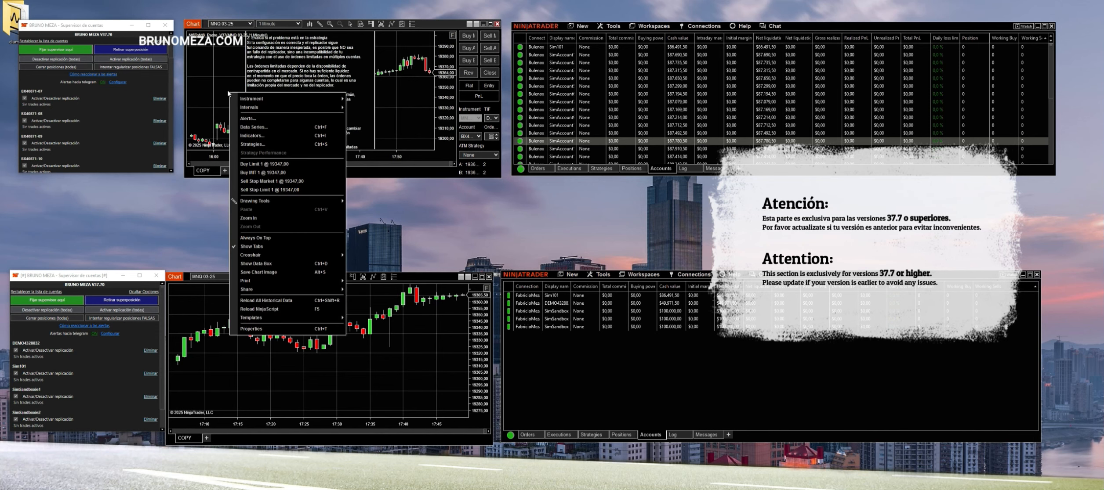
click(257, 137)
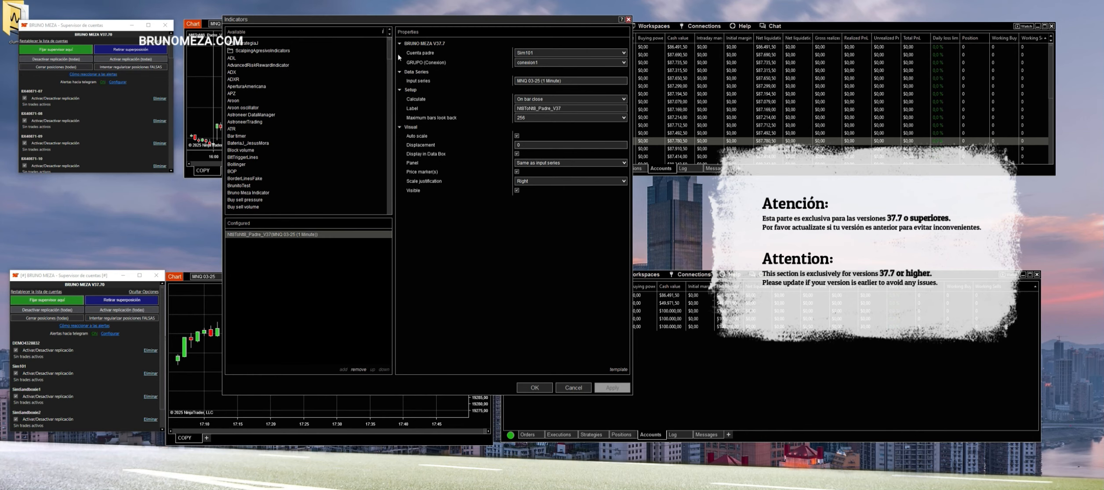
drag(390, 46, 391, 134)
click(268, 140)
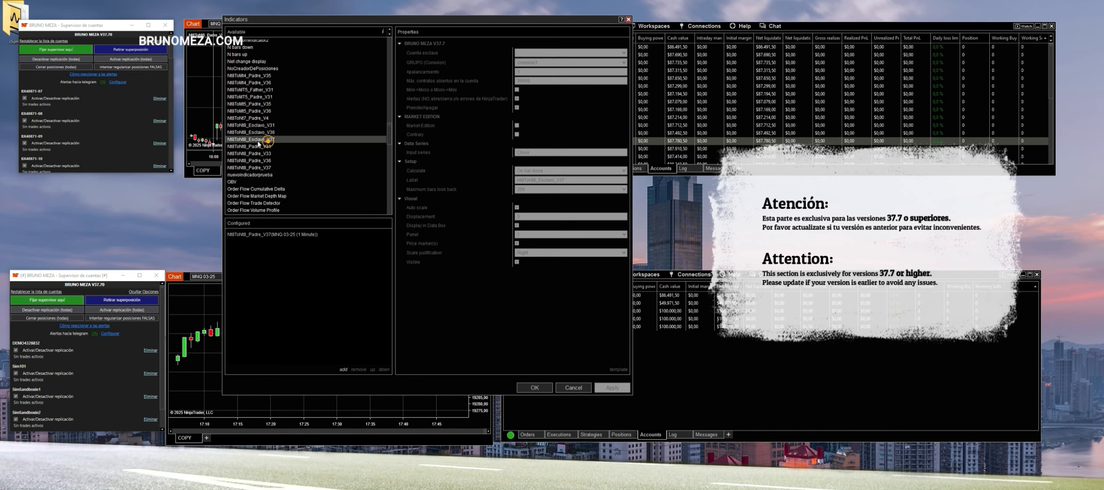
double_click(284, 141)
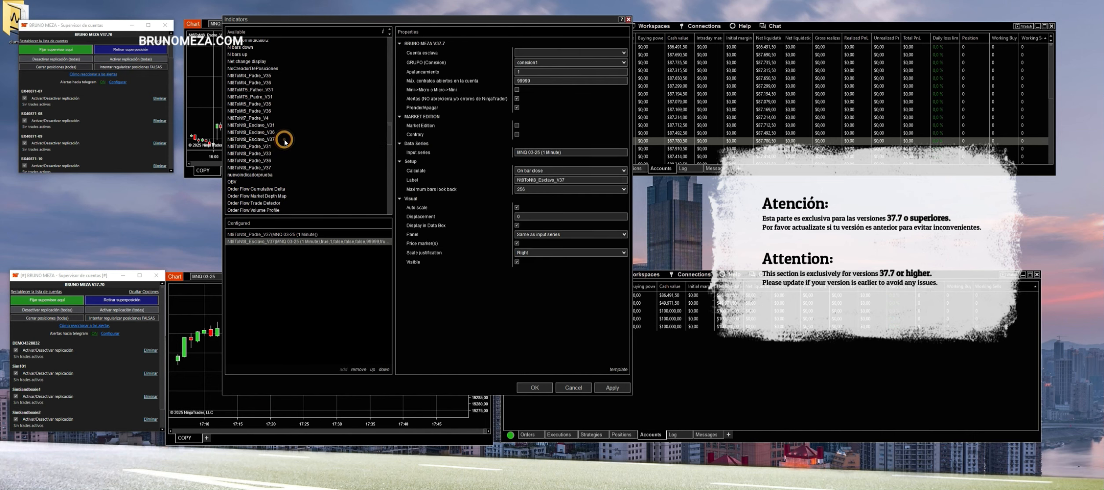
click(532, 54)
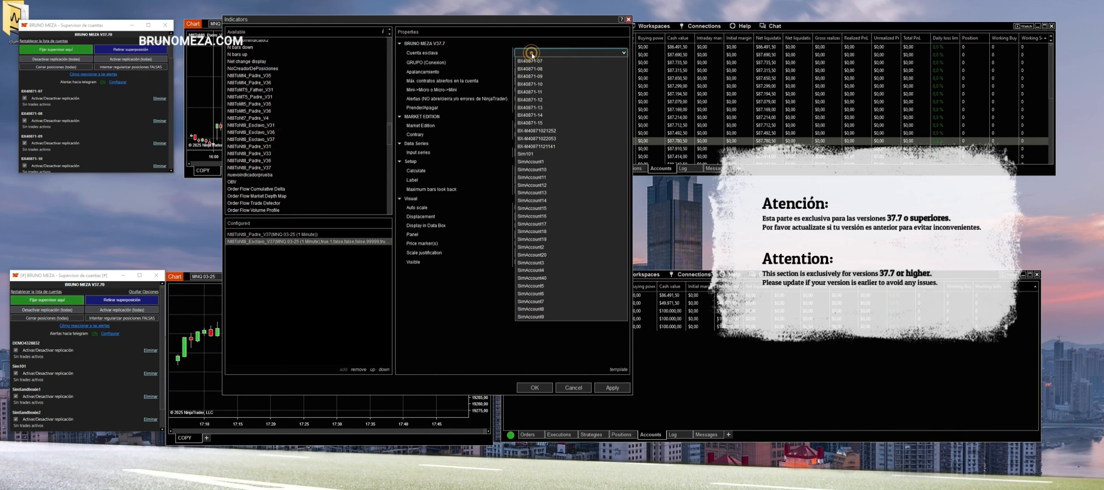
click(535, 162)
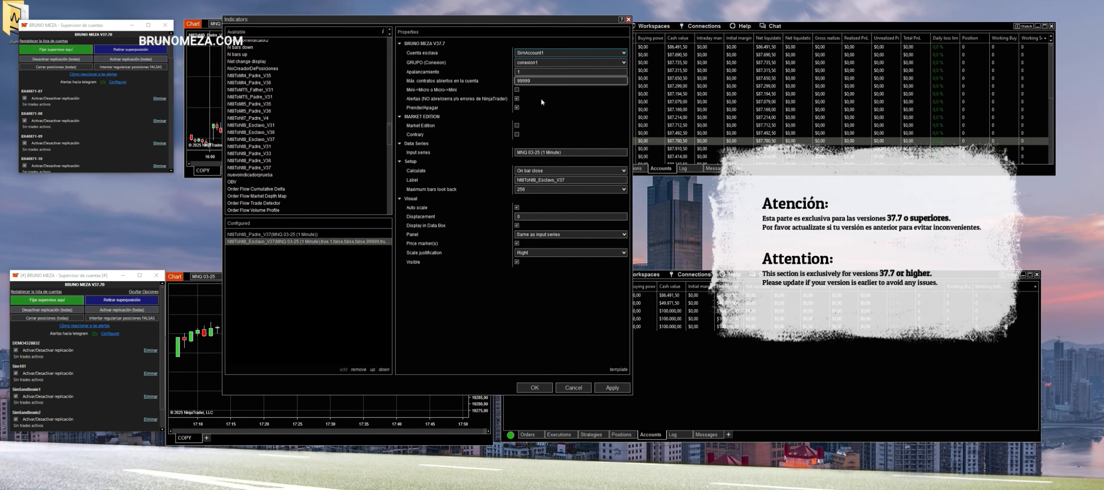
click(544, 387)
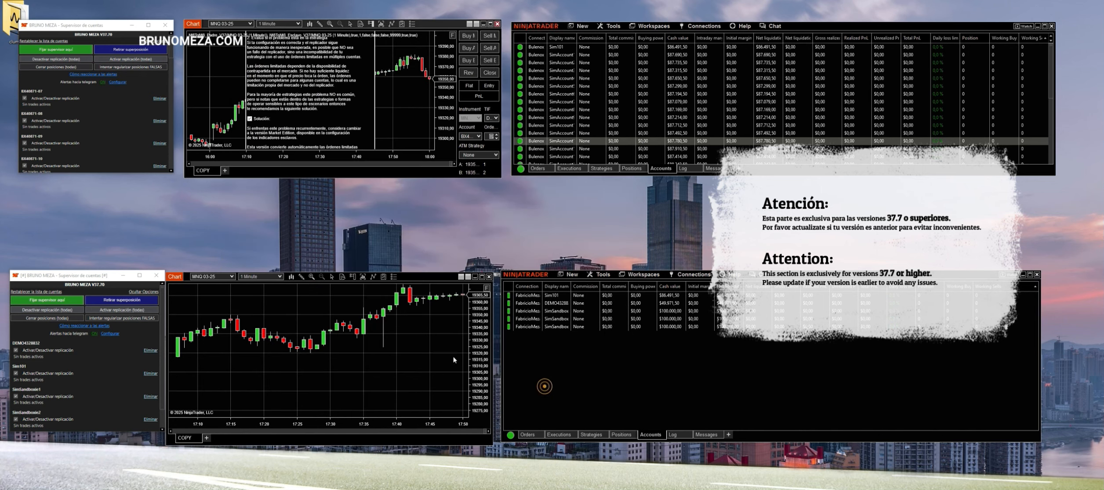
Add the N8ToN8_Esclavo_V37 indicator to the second instance's COPY chart with SimSandboxie1 as its slave account
right_click(403, 343)
click(438, 177)
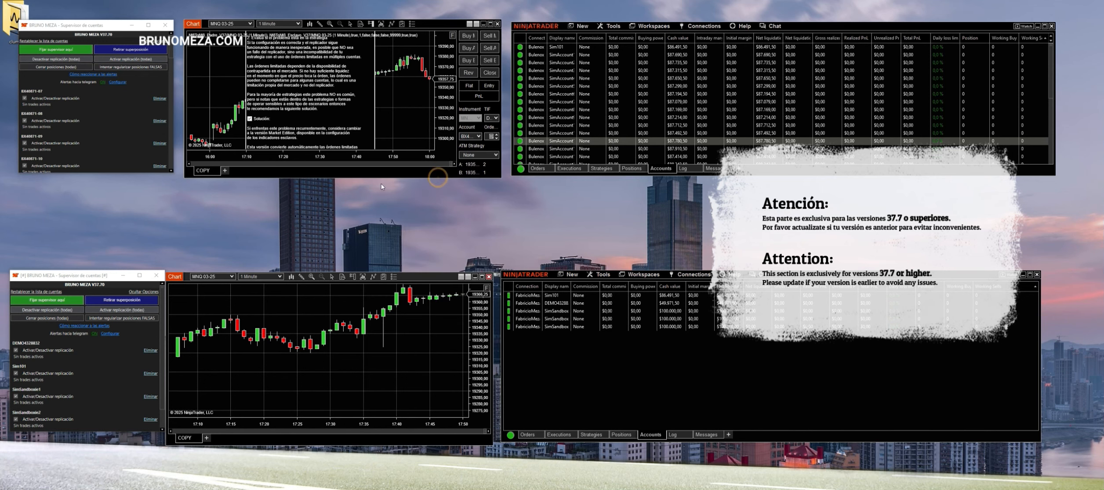
click(316, 256)
key(n)
key(n)
key(n)
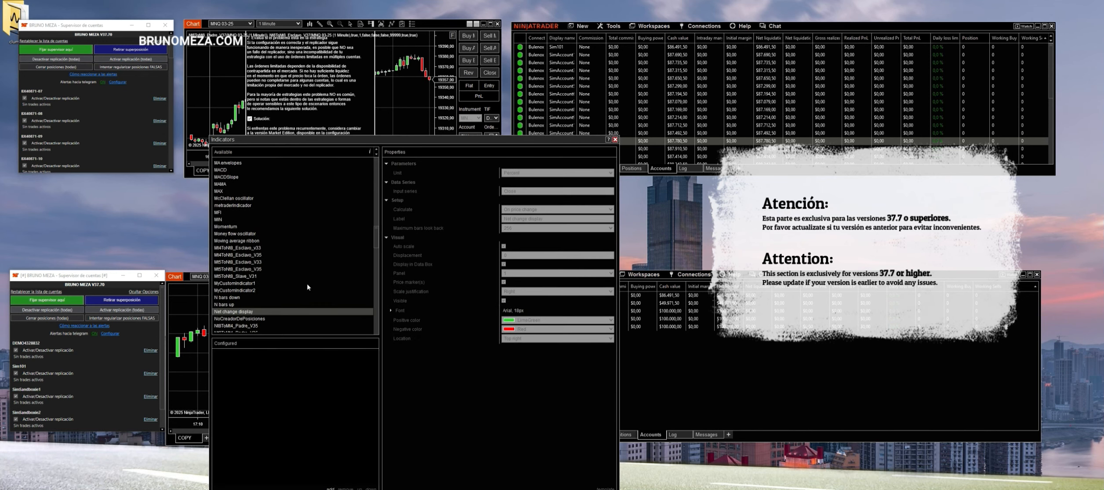
scroll(307, 284, down, 6)
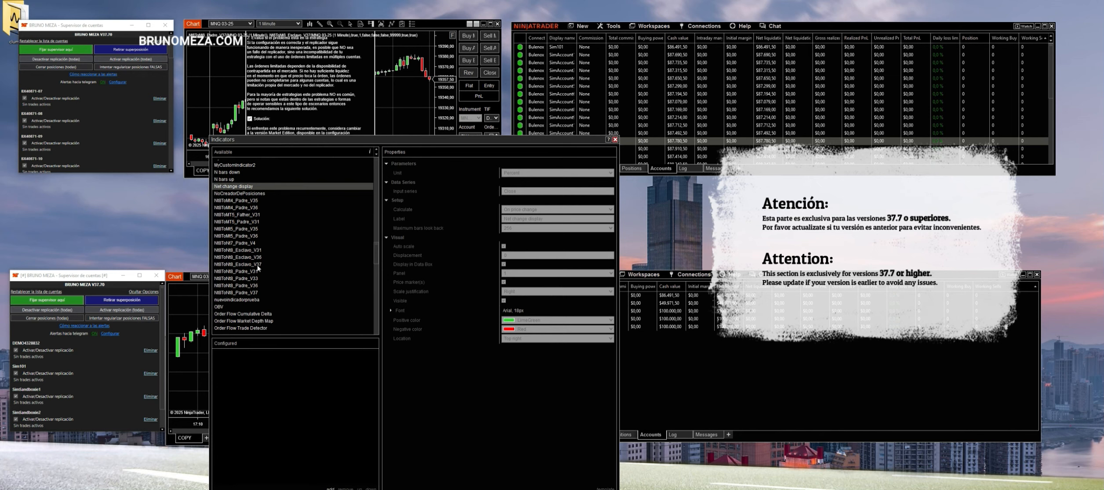
double_click(257, 264)
click(569, 172)
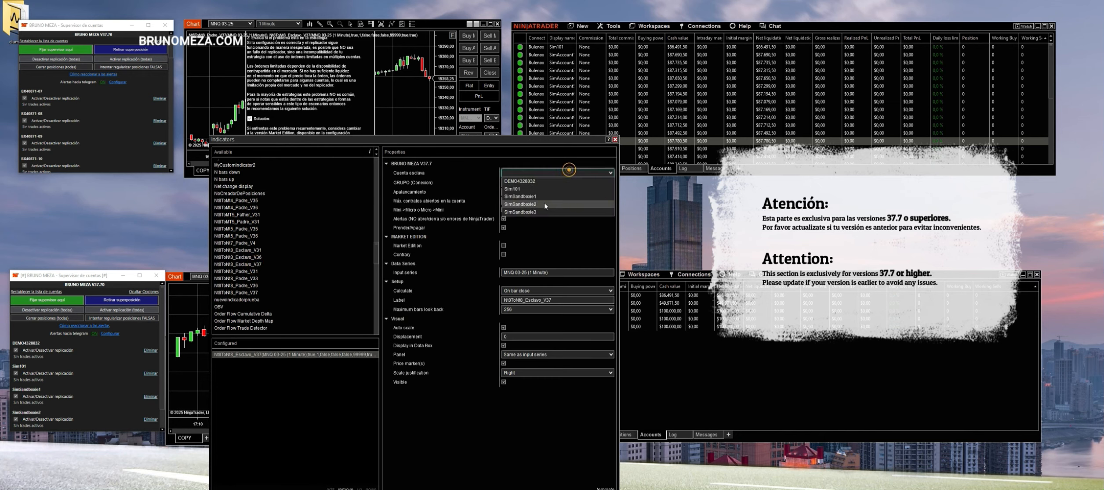
click(540, 197)
Add a second N8ToN8_Esclavo_V37 indicator to the same chart with SimSandboxie2 as its slave account, and accept the indicators
double_click(261, 264)
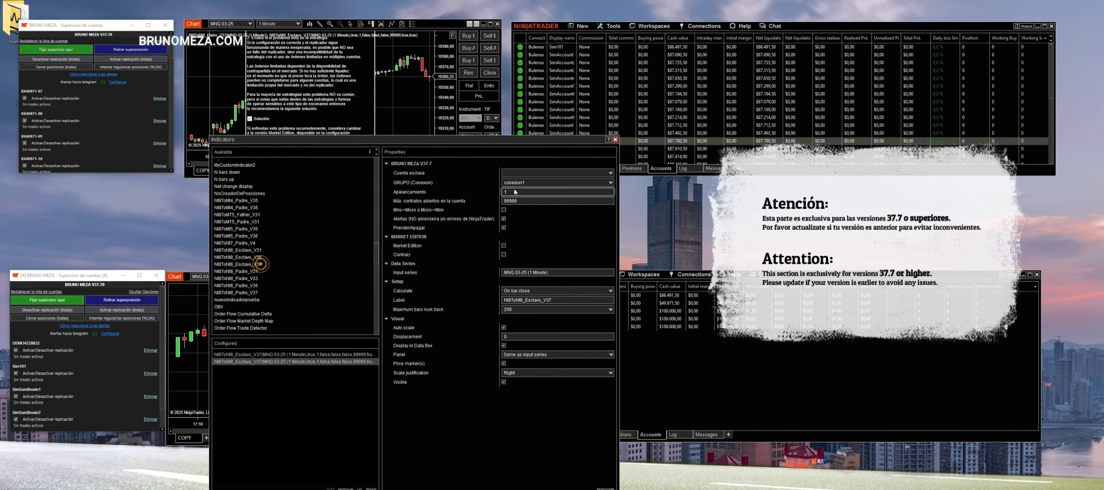
click(519, 172)
click(523, 206)
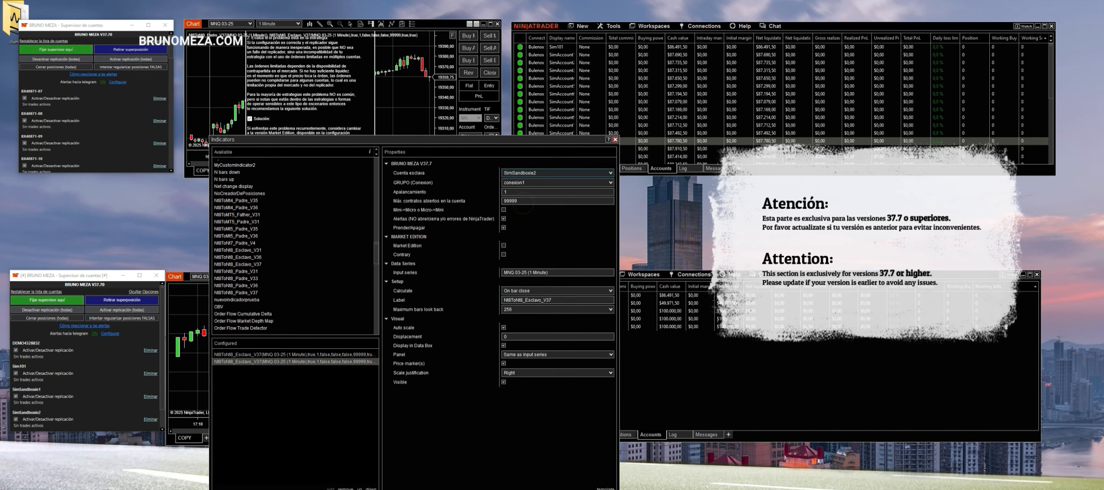
click(533, 489)
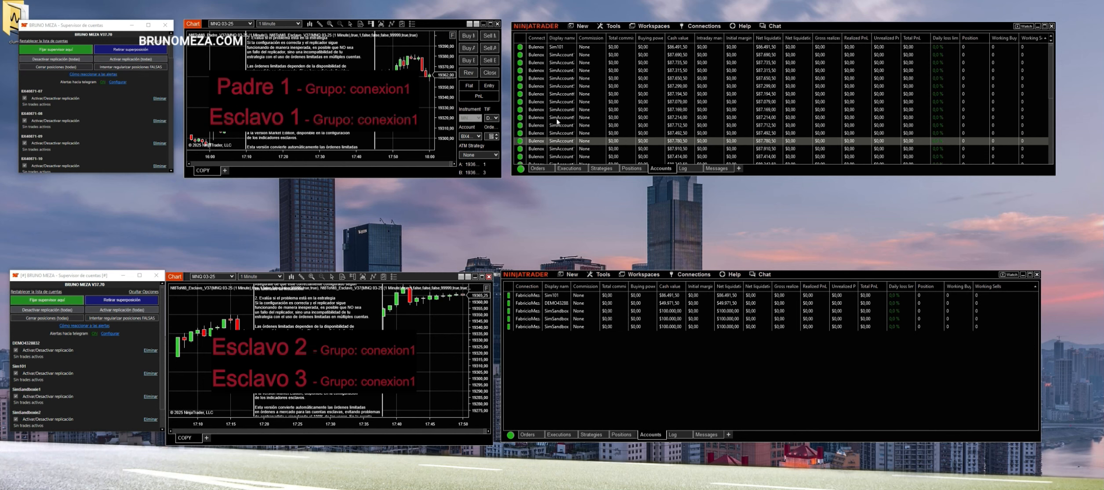
Add a simulation account in the first instance, entering 23 in its name and leaving the other properties at their defaults
click(568, 47)
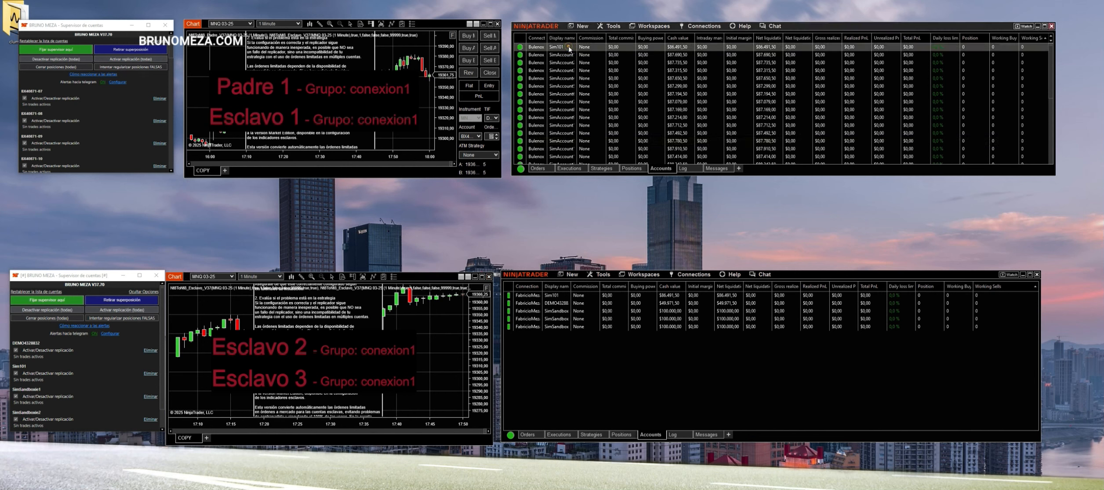
right_click(569, 48)
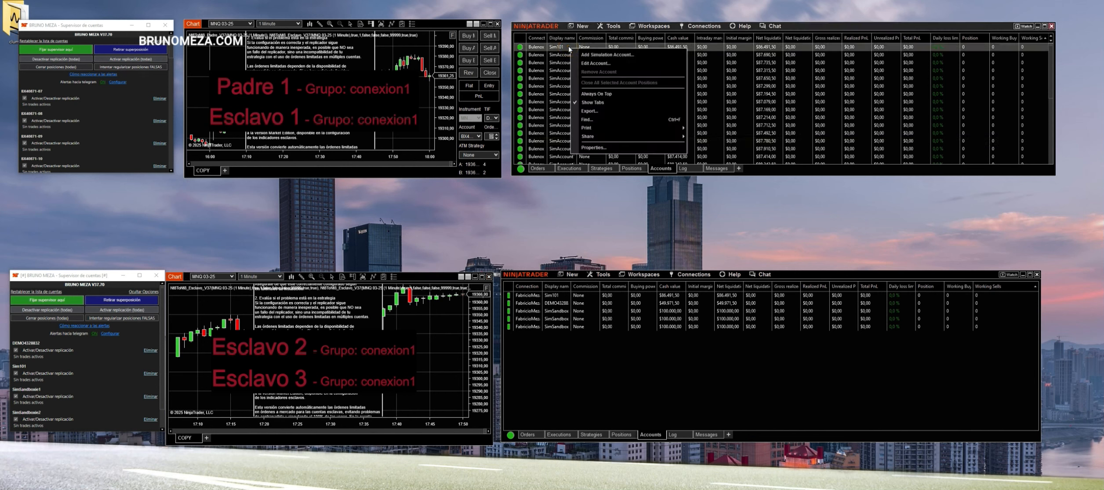
click(640, 55)
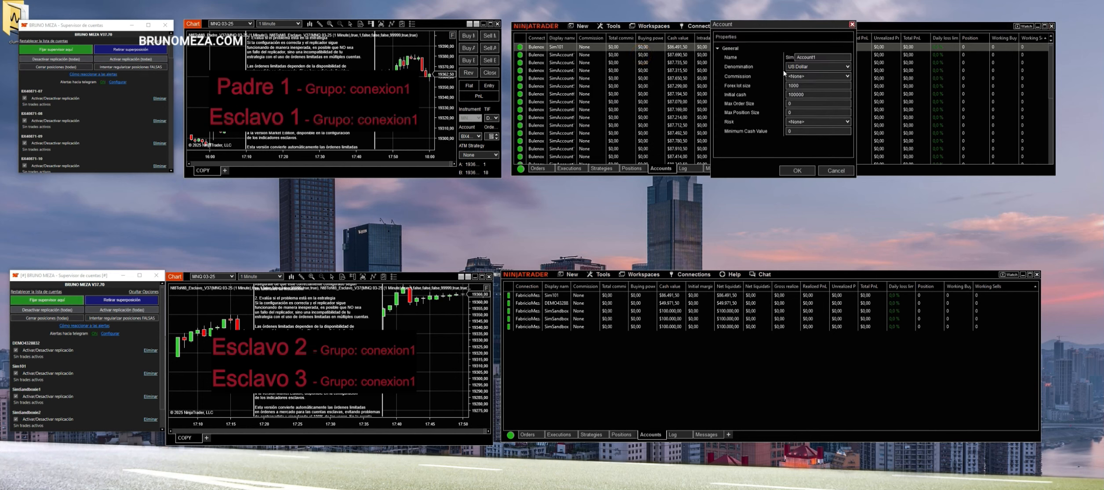
click(823, 58)
click(822, 58)
text(23)
key(Return)
click(832, 112)
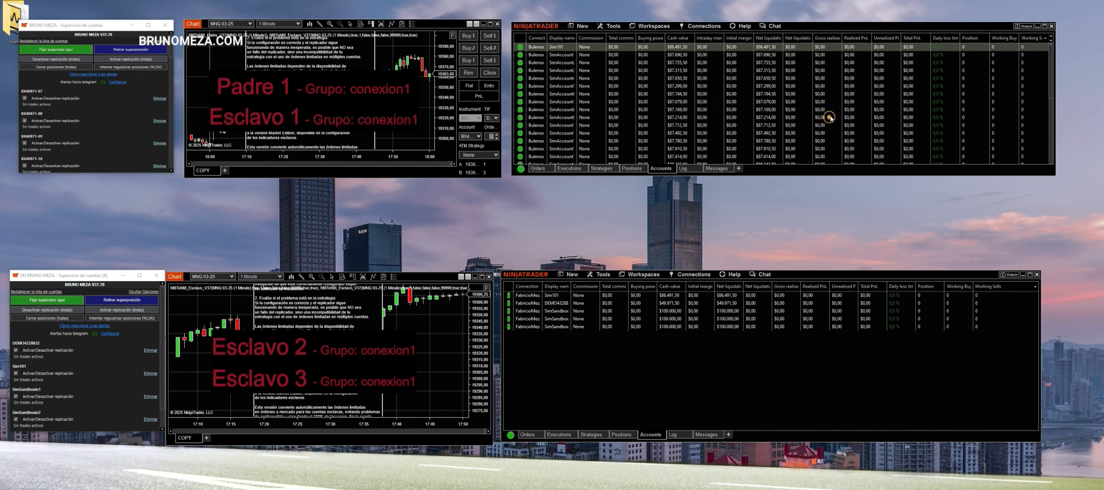
Disconnect and reconnect the Bulenox connection in the first instance
click(703, 26)
click(772, 54)
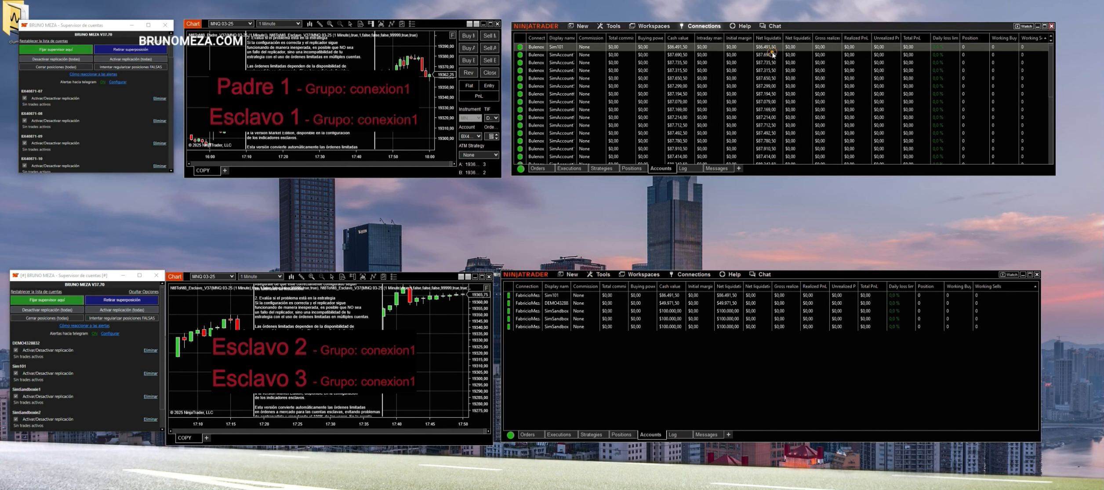
click(703, 25)
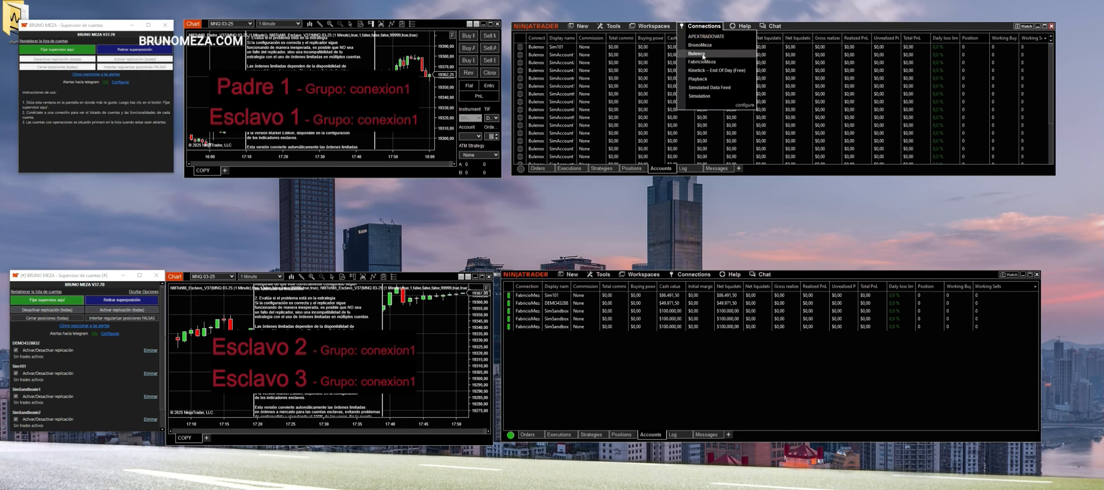
click(703, 55)
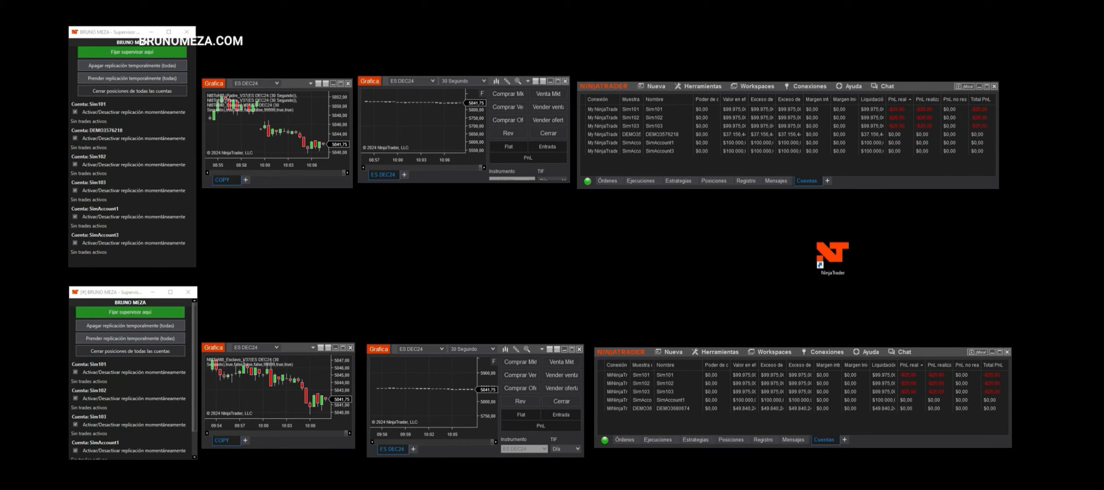
Open the N8ToN8_Esclavo_V37 indicator's settings on the first instance's COPY chart and enter 99999 as the account's maximum open contracts
right_click(246, 135)
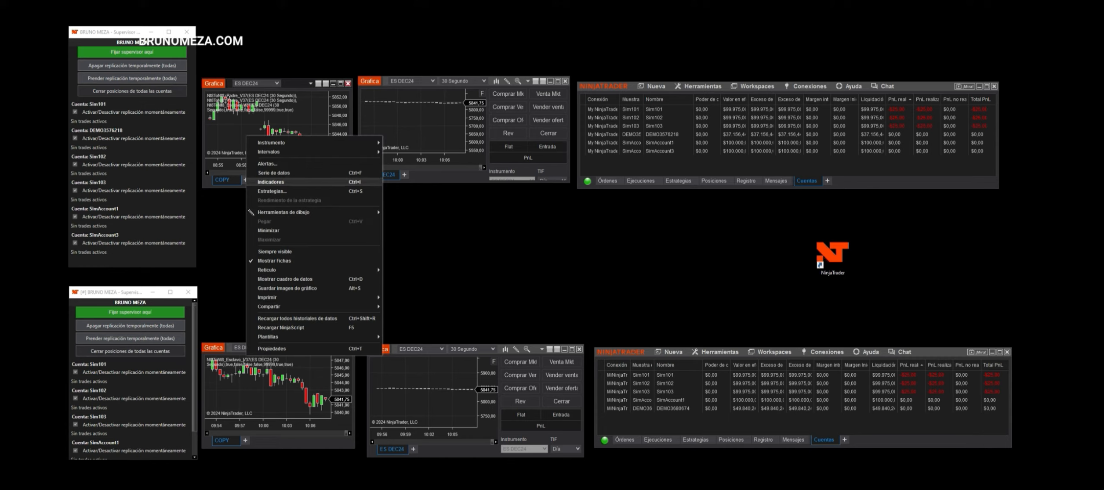
click(271, 182)
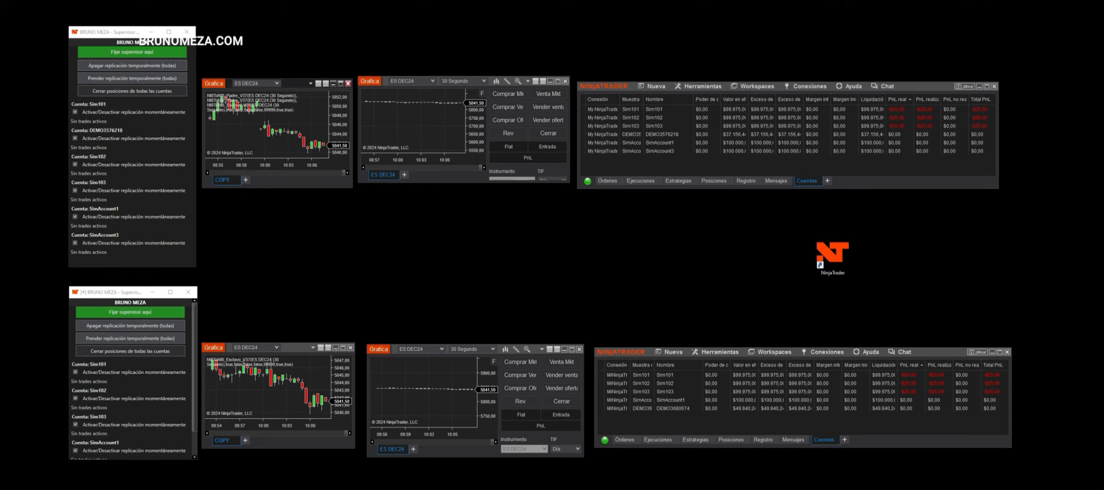
click(229, 270)
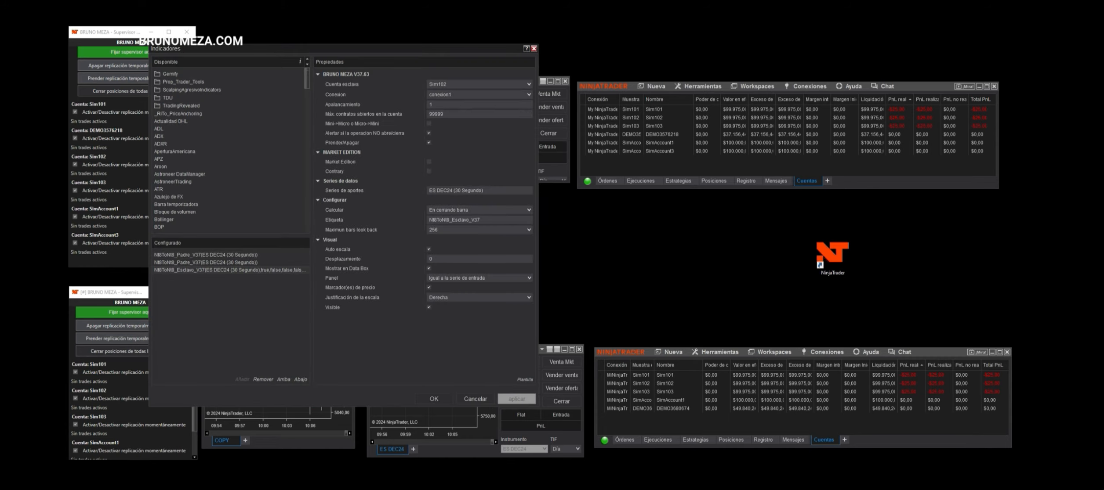
click(428, 124)
key(Tab)
mouse_move(381, 114)
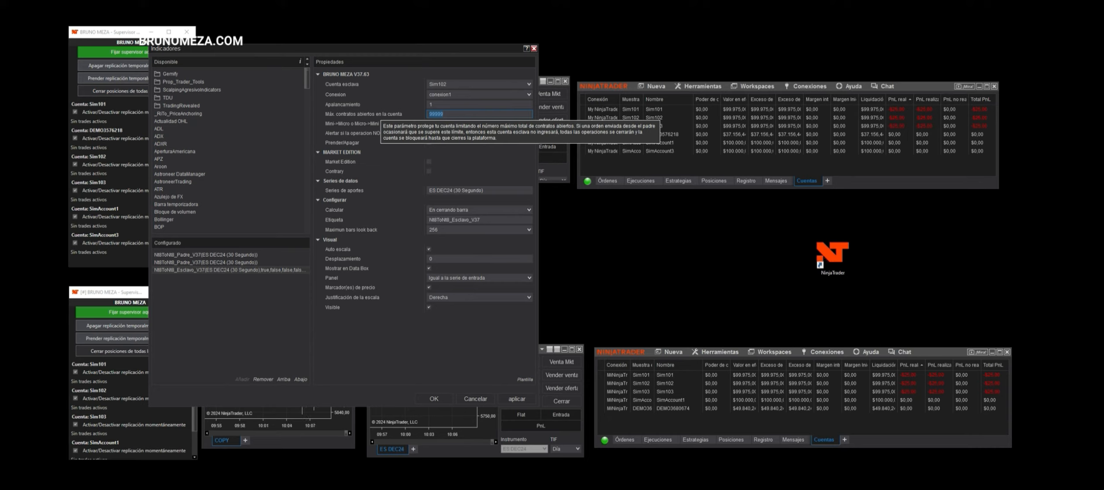
key(BackSpace)
text(99)
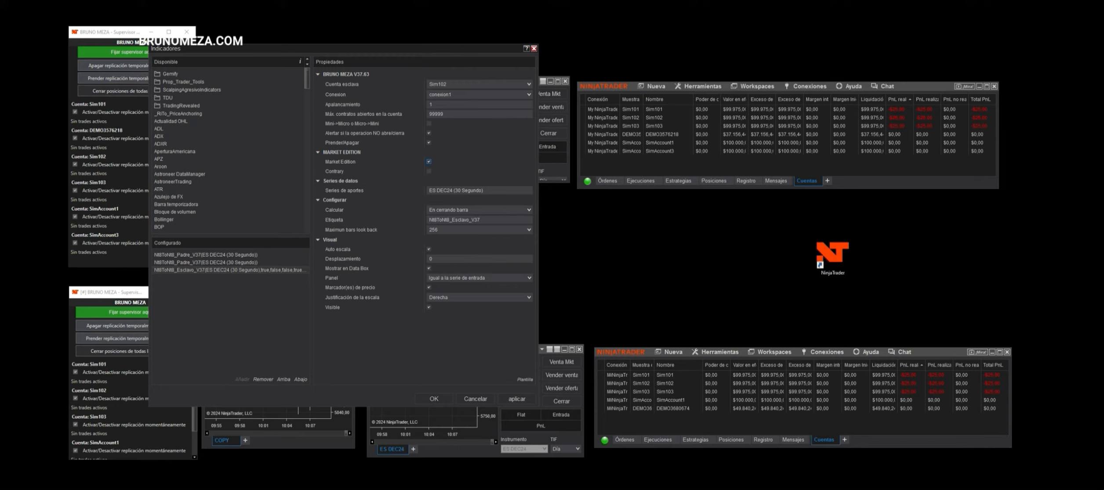
With Market Edition enabled, switch the slave indicator's Contrario option on and back off, and accept the indicator settings
click(429, 171)
click(429, 172)
click(433, 399)
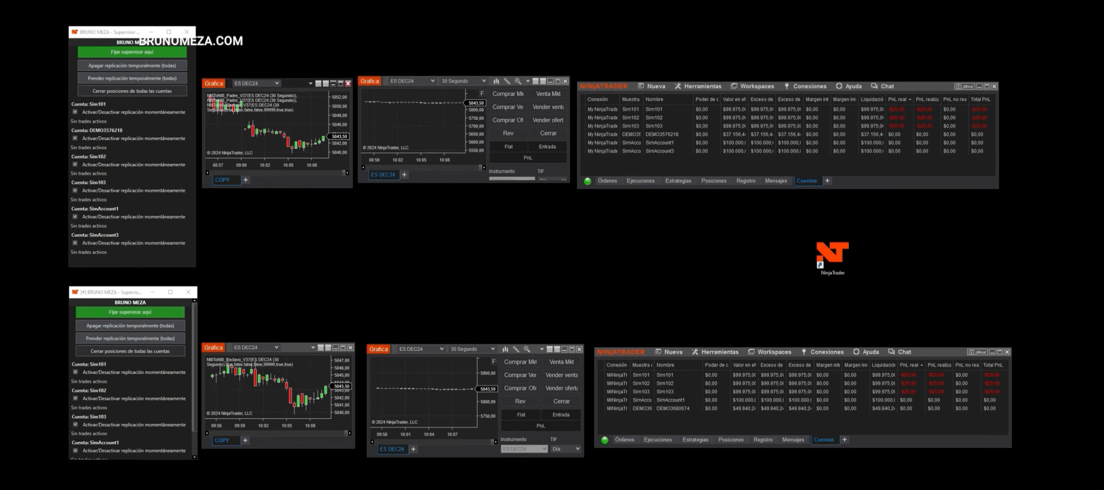
Minimize the COPY charts of both instances and enlarge both ES DEC24 trading charts vertically
click(348, 83)
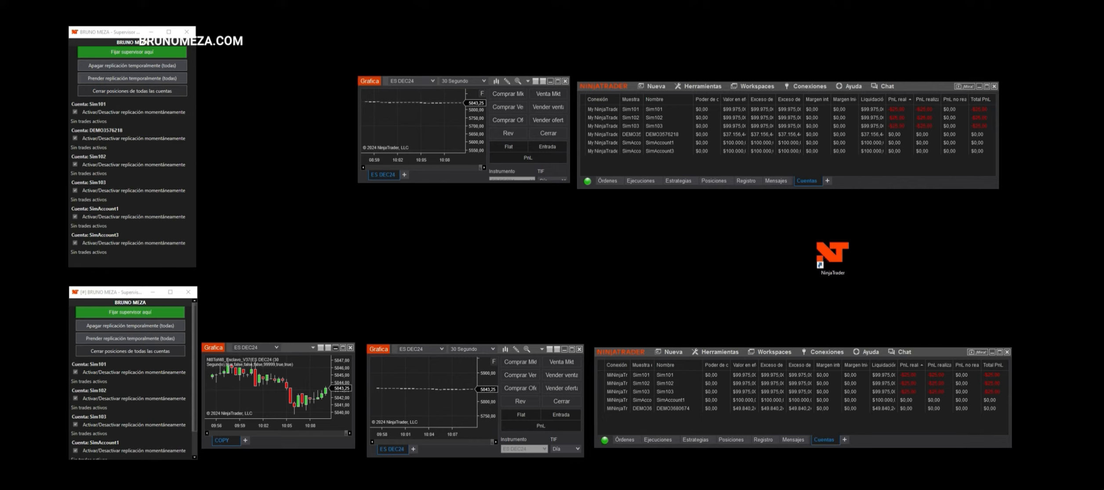
click(350, 348)
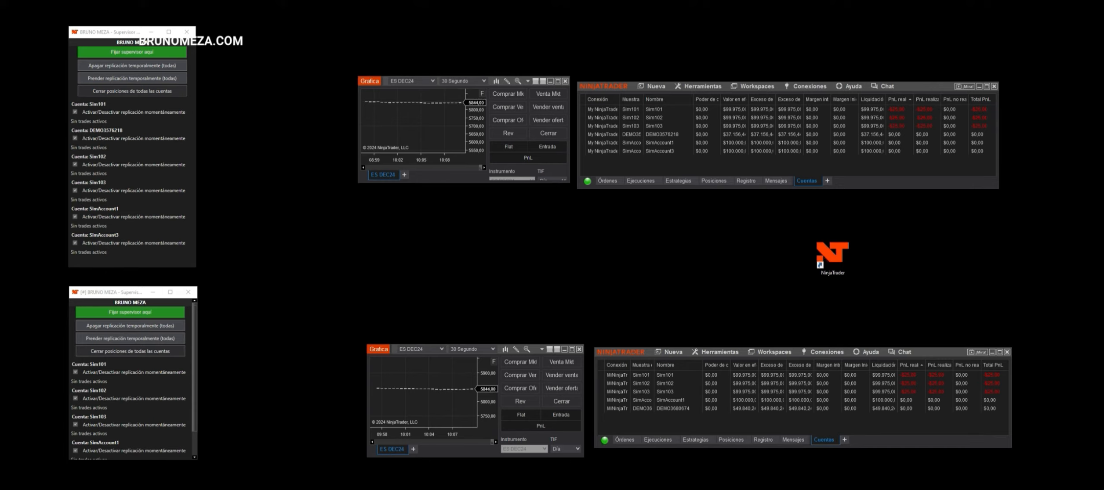
mouse_move(183, 489)
click(264, 483)
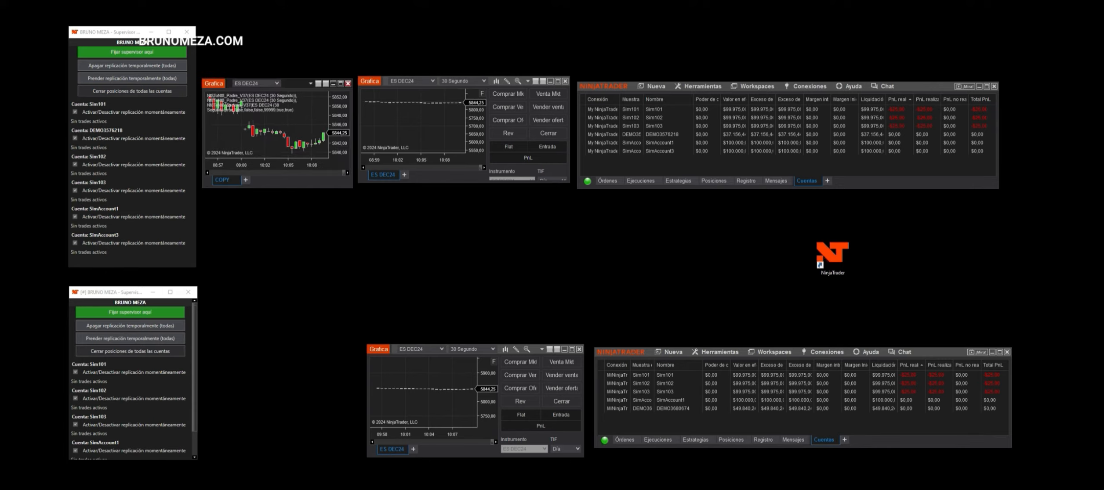
click(348, 83)
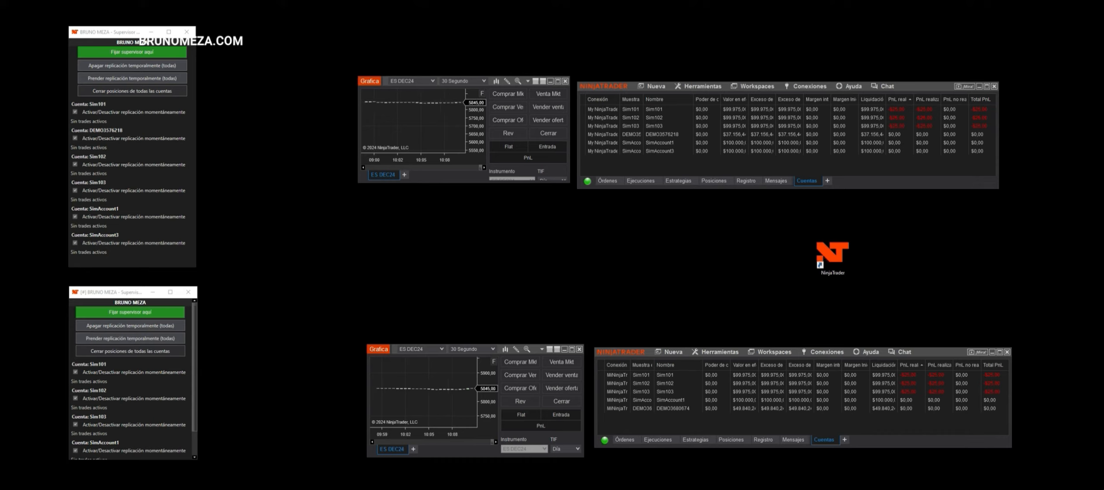
drag(464, 183, 463, 272)
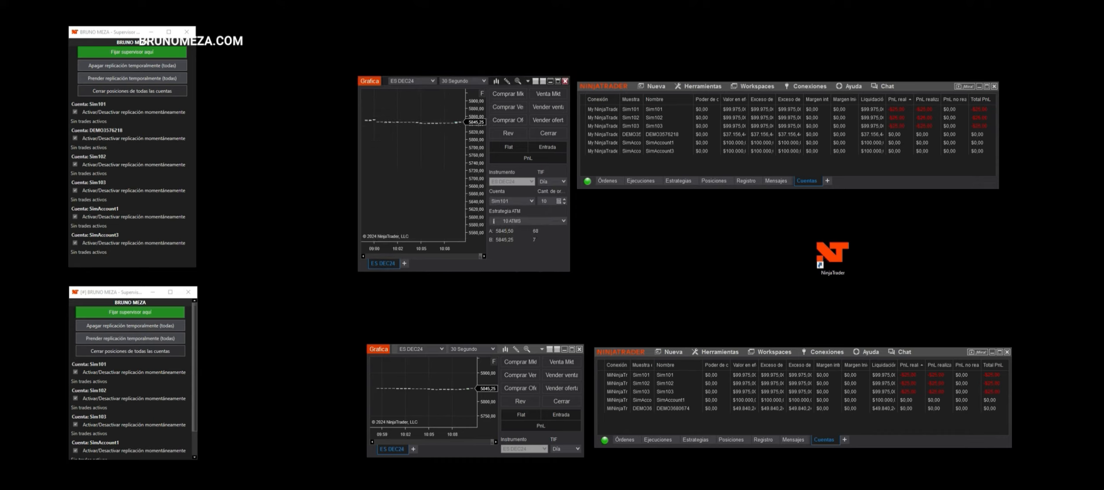
drag(475, 345, 475, 279)
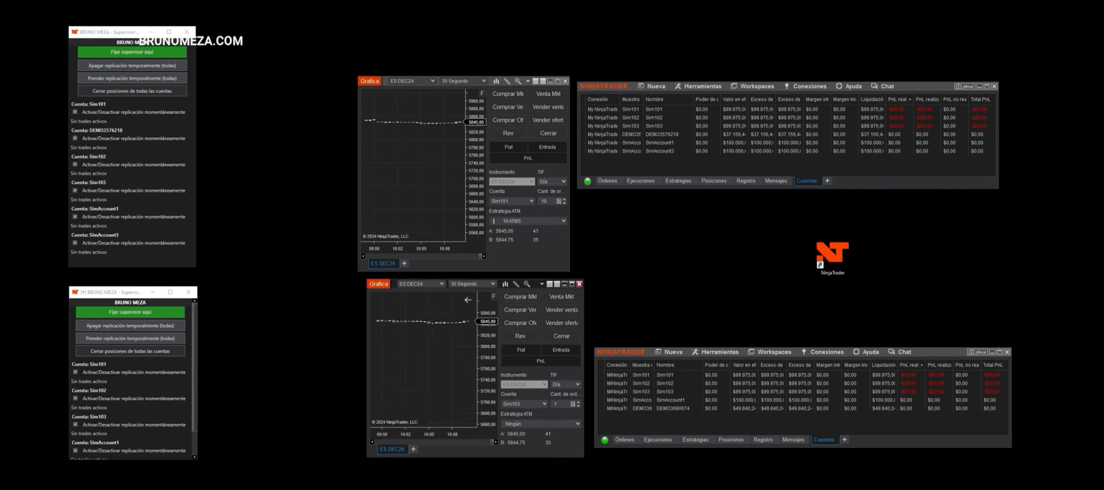
Place a 10-contract buy limit at 5608.25 on the first instance's trading chart, raise it to market price, and lower sell-limit targets to the market
right_click(450, 214)
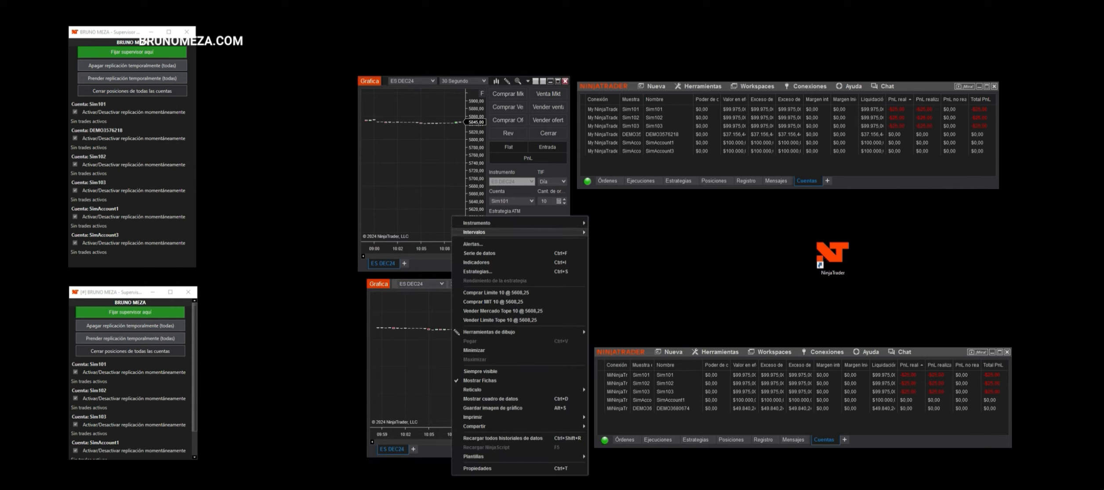
click(483, 292)
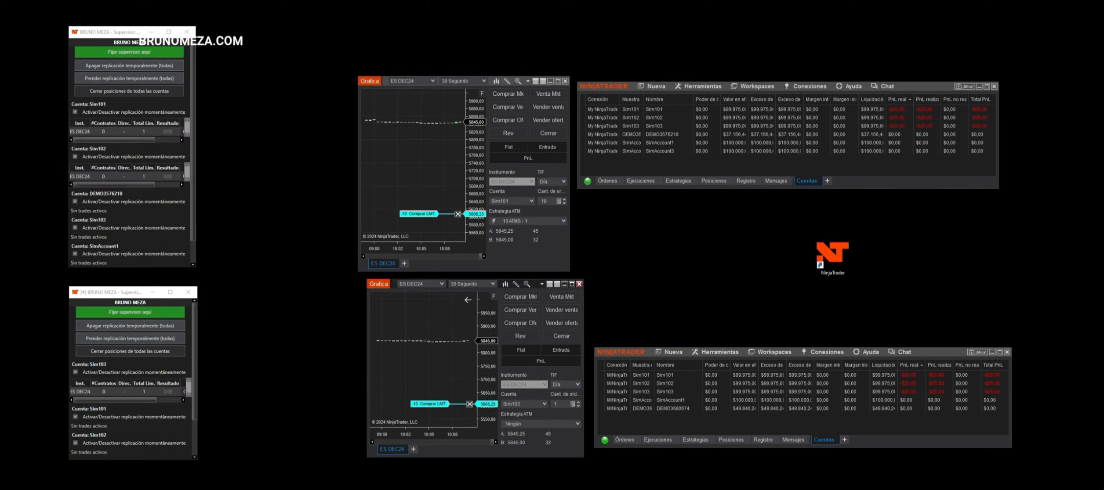
drag(419, 214, 419, 121)
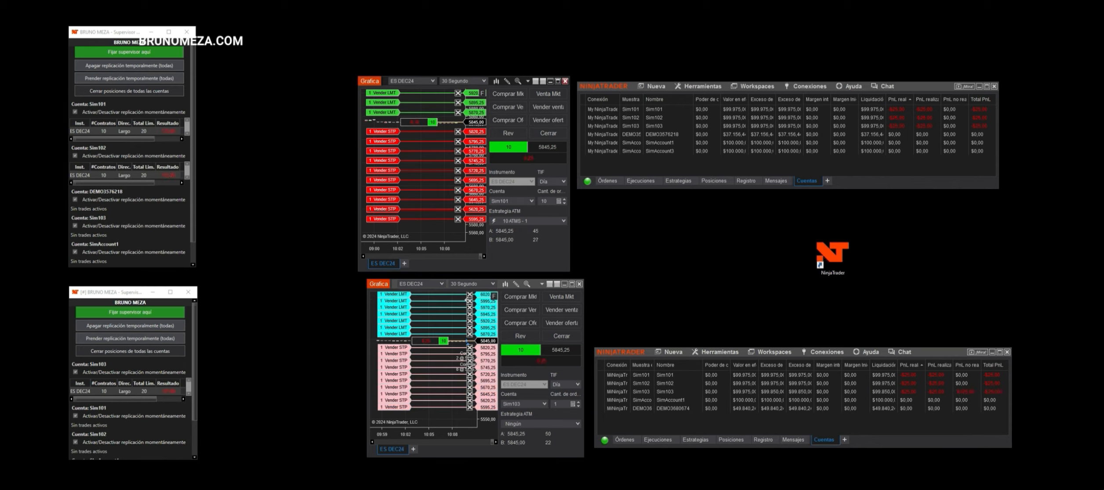
mouse_move(418, 113)
mouse_down()
mouse_move(419, 122)
mouse_move(385, 104)
mouse_move(385, 148)
mouse_up()
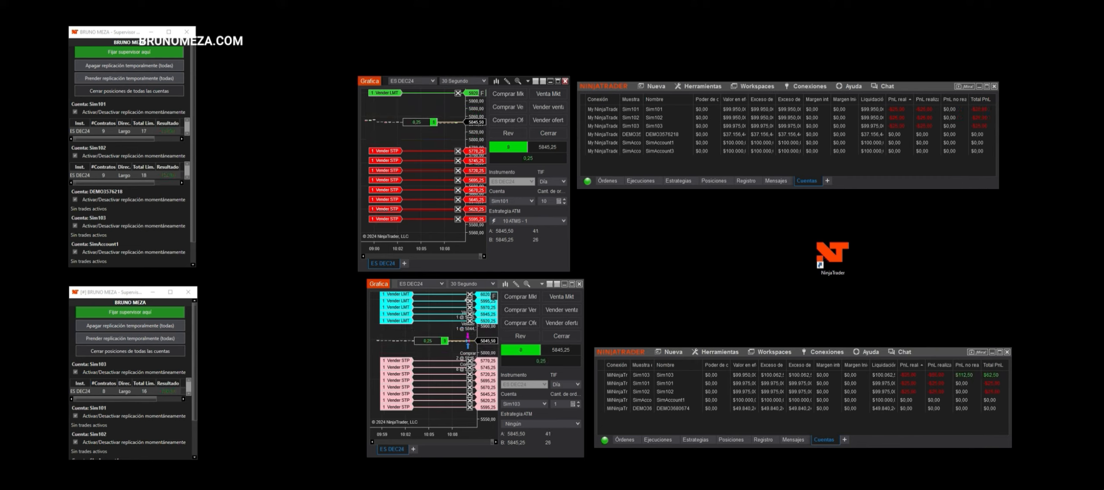
Widen the account supervisor windows of both instances until the Acción column fits
drag(198, 374, 260, 373)
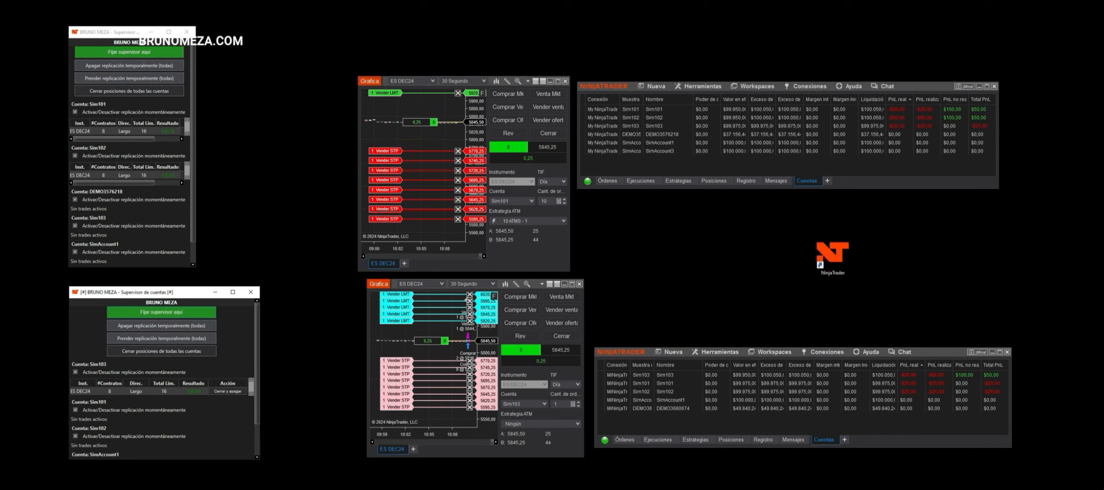
drag(196, 183, 266, 182)
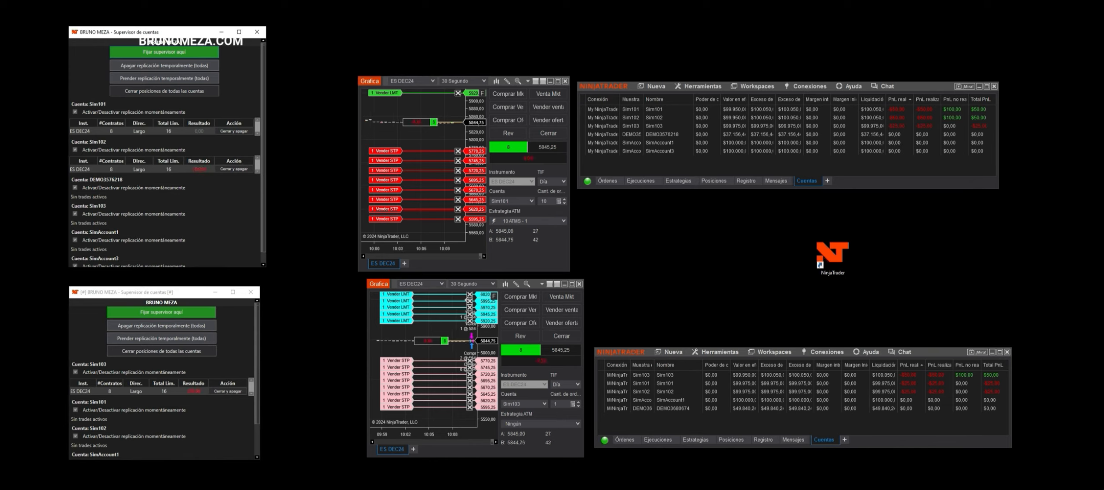